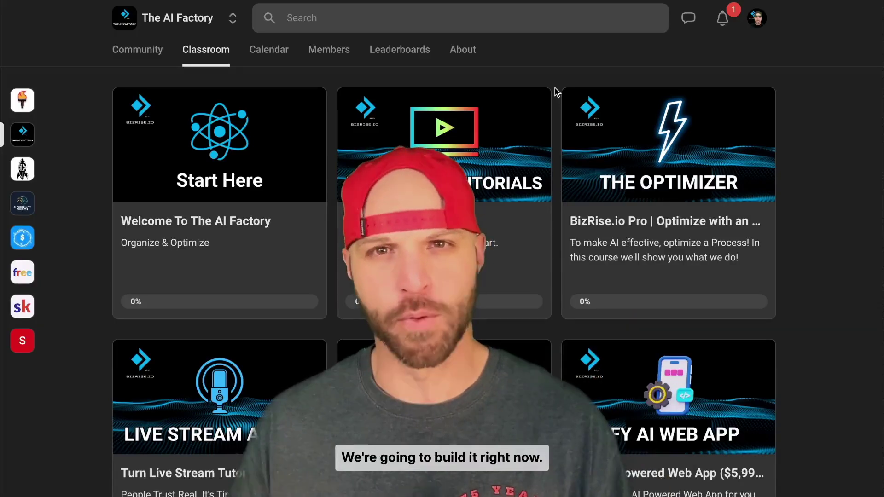
Open the Skool Community Assist from the BizRise.io dashboard and look through the existing community planners
left_click(651, 194)
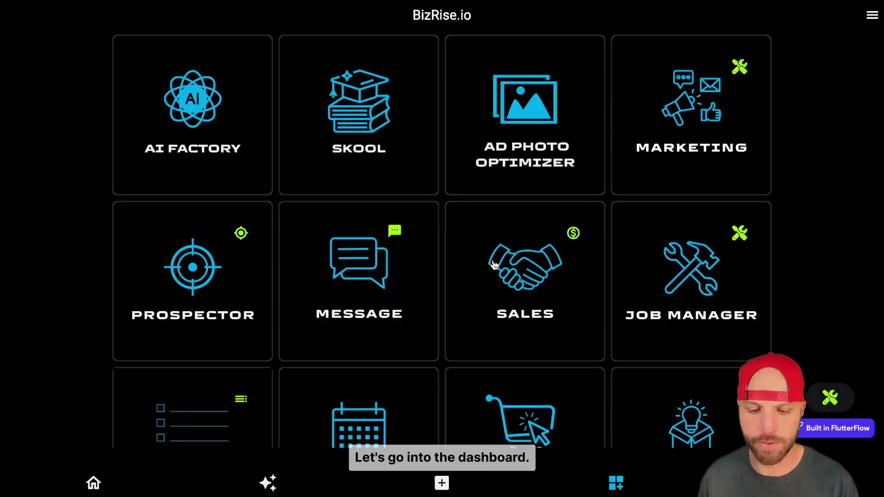
left_click(424, 142)
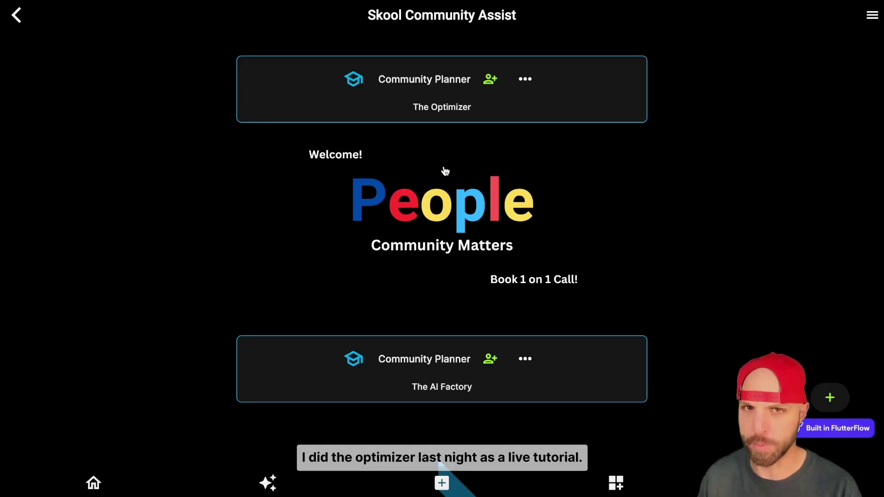
scroll(466, 207, "down", 5)
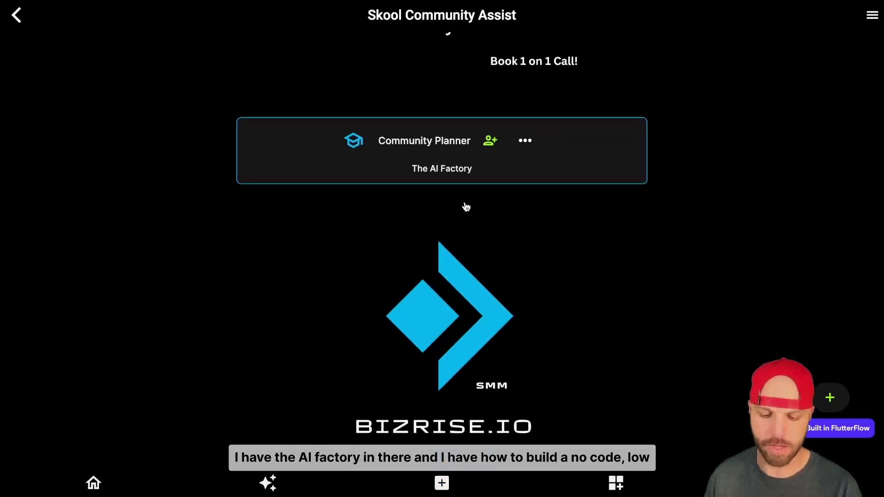
scroll(466, 207, "down", 8)
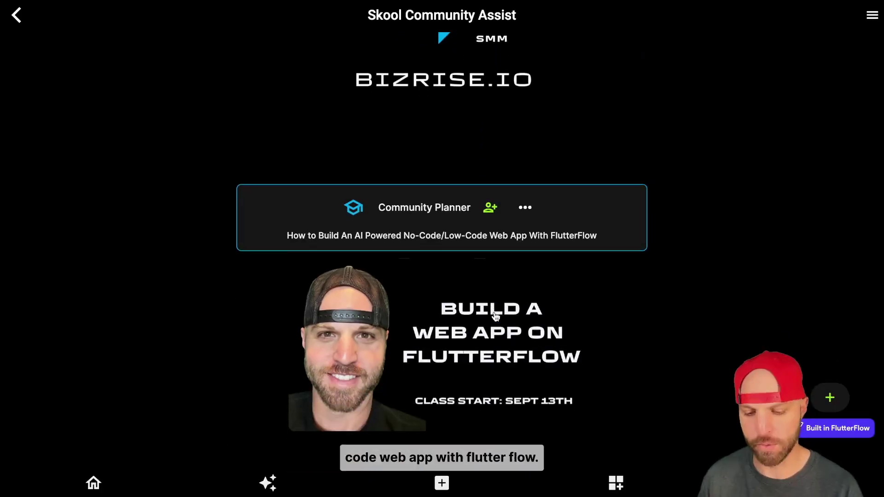
scroll(496, 316, "up", 12)
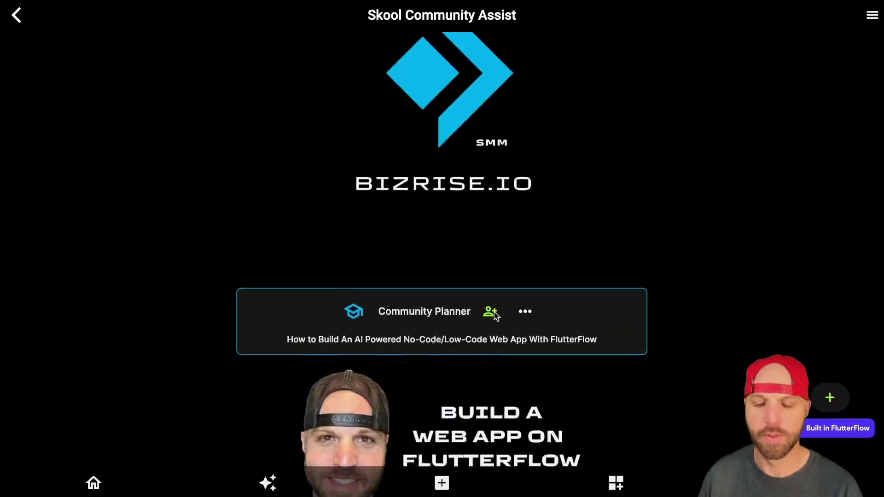
scroll(496, 317, "up", 3)
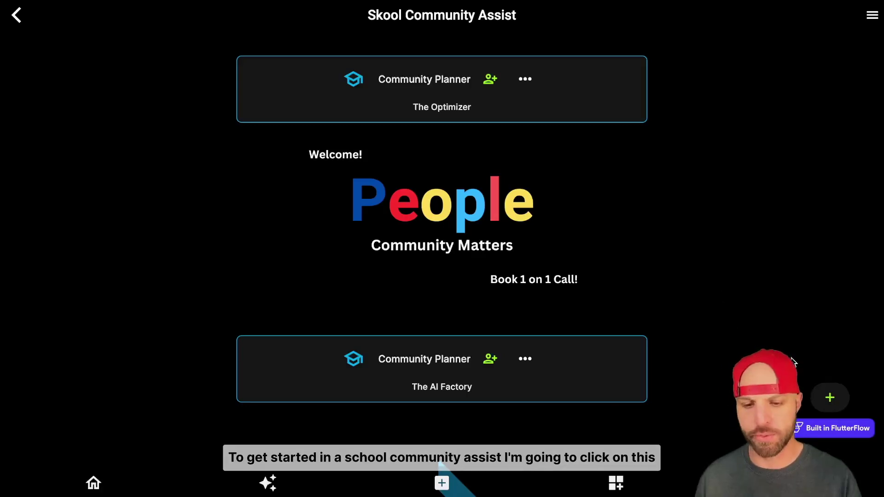
Start a new community assist with the community name "The AI Factory"
left_click(831, 398)
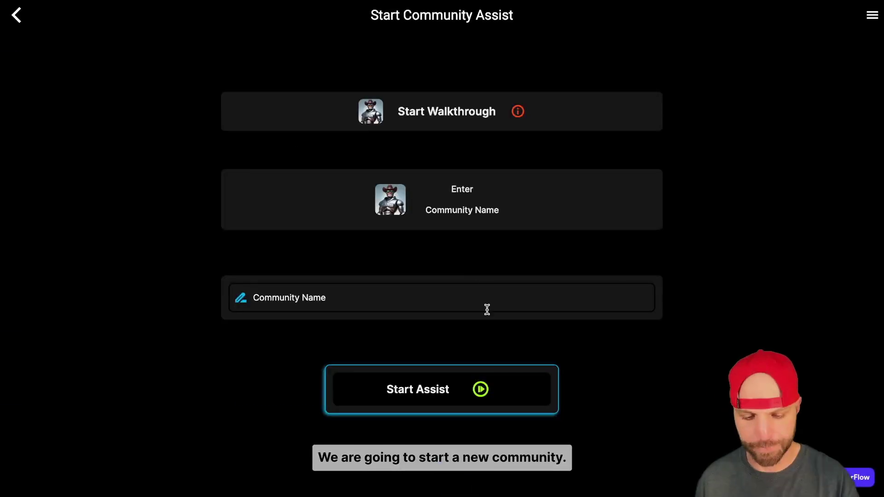
left_click(448, 292)
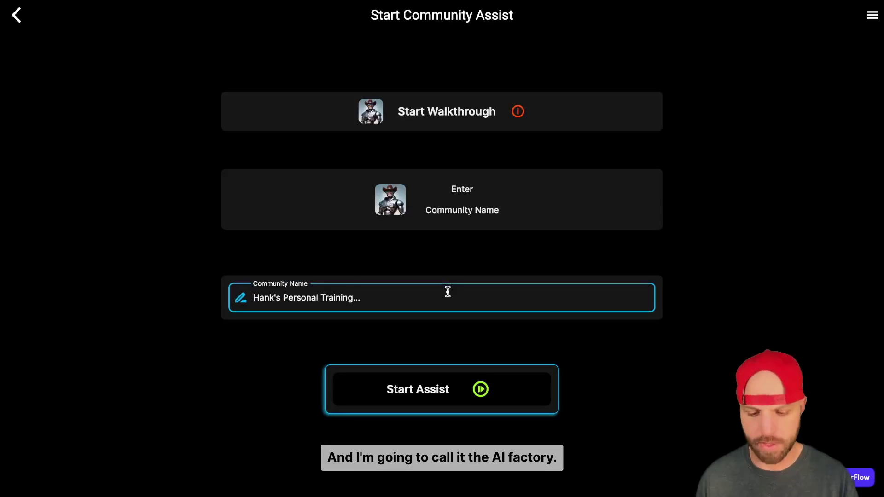
type("The AI")
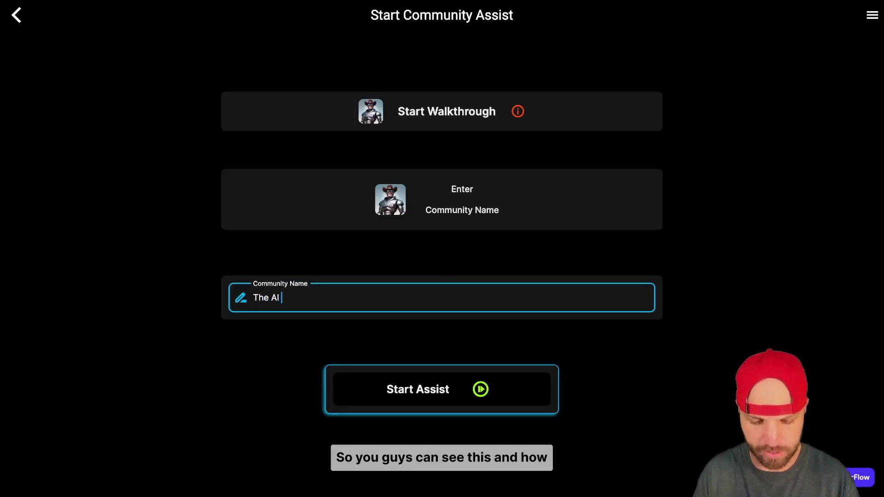
type(" Factory")
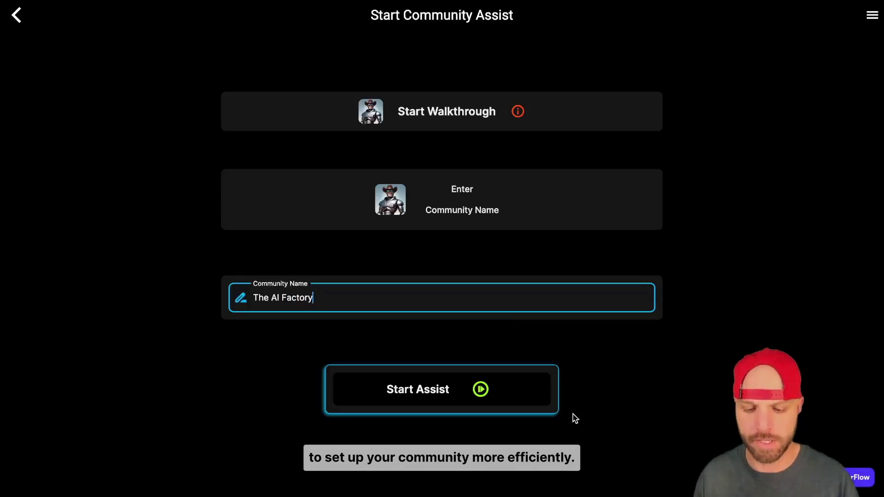
left_click(421, 390)
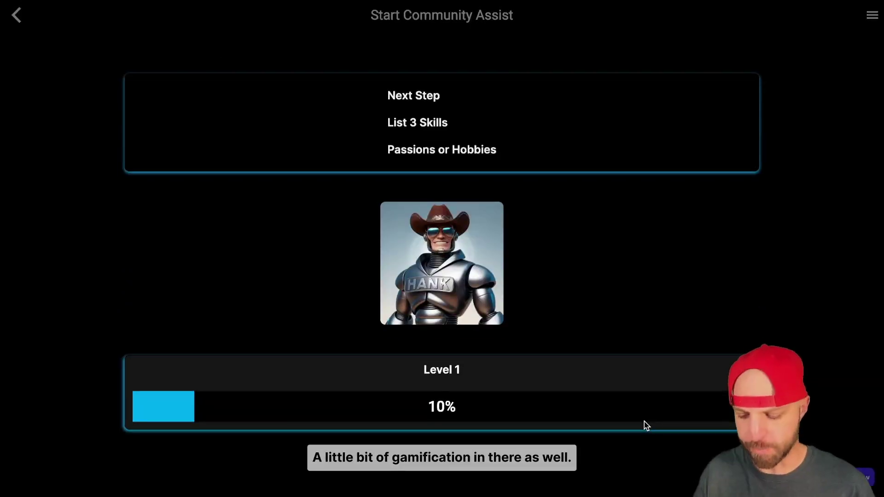
key("XF86AudioRaiseVolume")
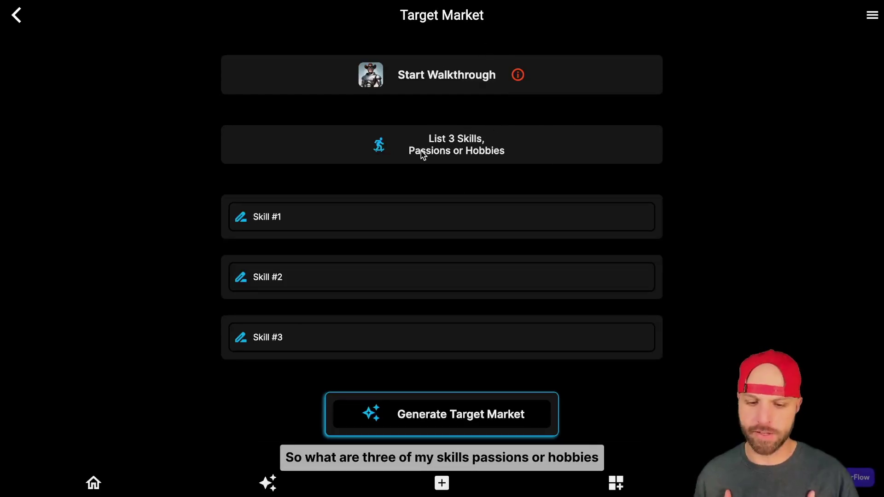
Generate a target market from skills "Developing FlutterFlow Web Apps with Gemini", "Developing Vertex AI Search and Conversation Agents" and "Live Streaming for Tutorials, Customer Support and Interaction"
left_click(357, 223)
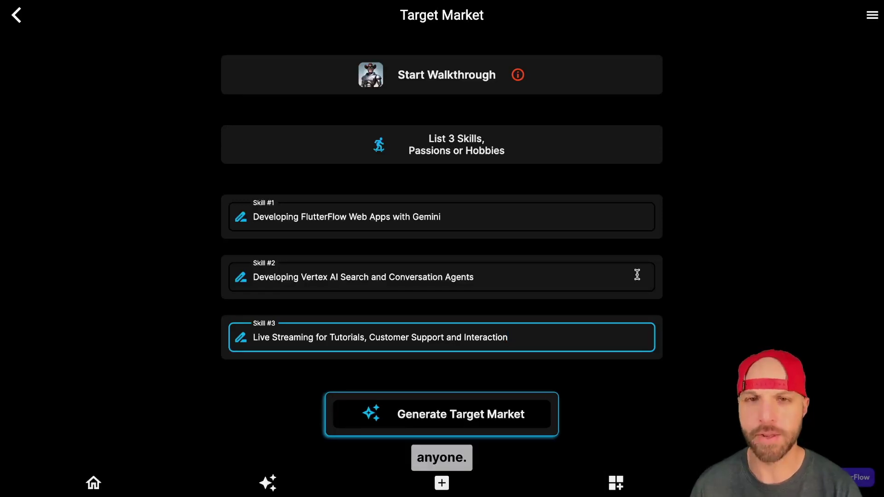
left_click(477, 420)
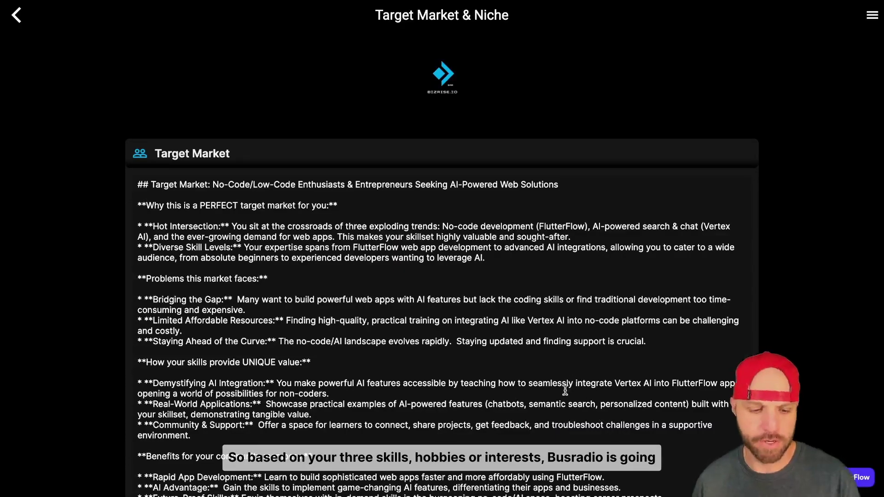
Review the target market and niche, strip the Markdown symbols, add Skool community creators, digital marketing and e-commerce owners to the target market, and save
scroll(415, 362, "down", 2)
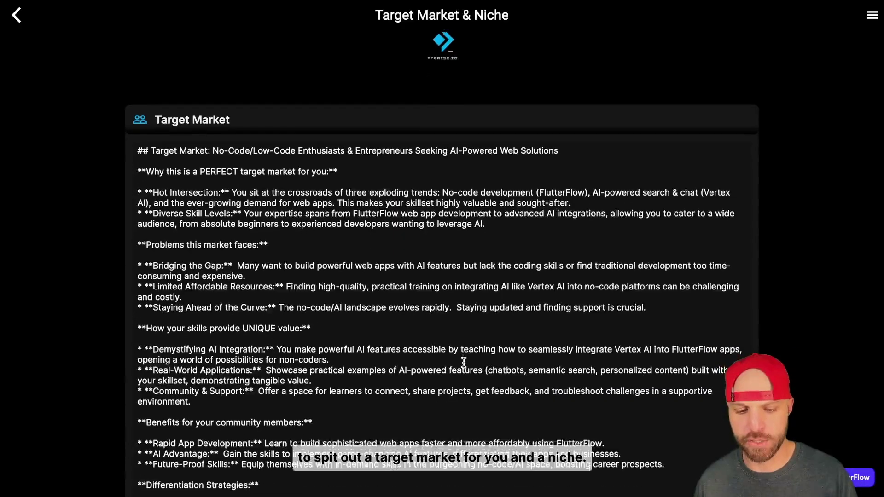
scroll(363, 265, "down", 7)
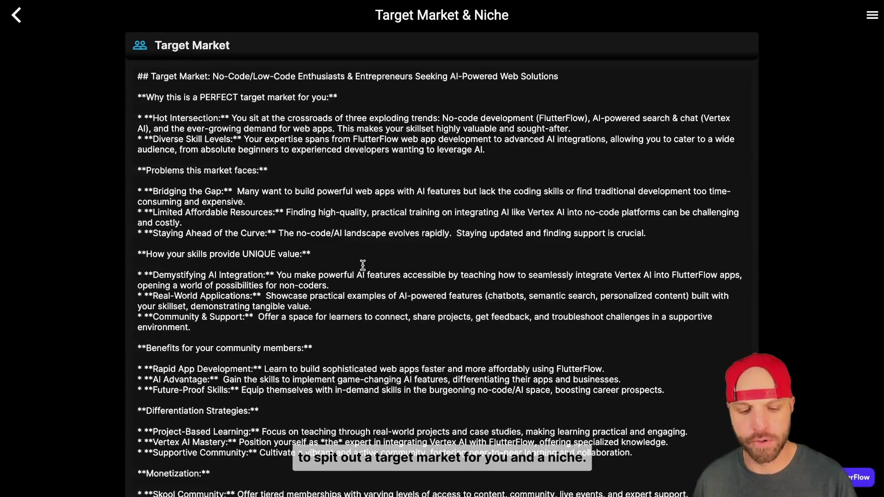
scroll(363, 266, "down", 2)
scroll(363, 266, "up", 11)
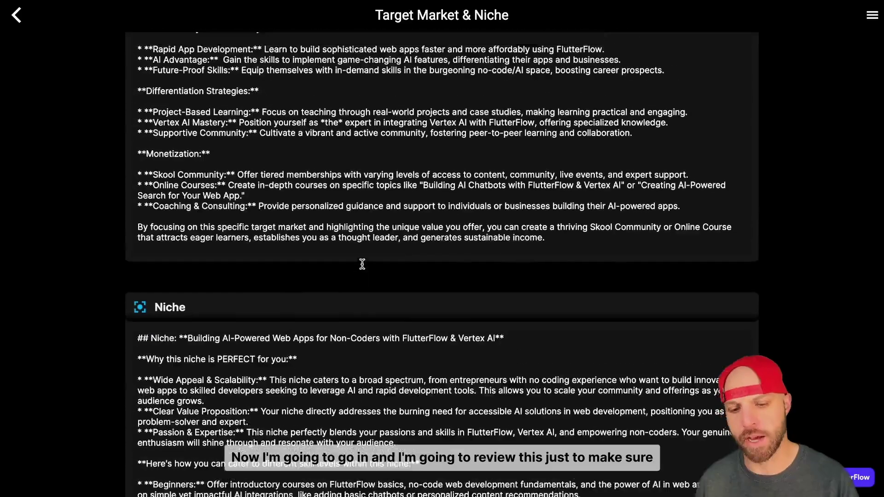
scroll(357, 263, "down", 1)
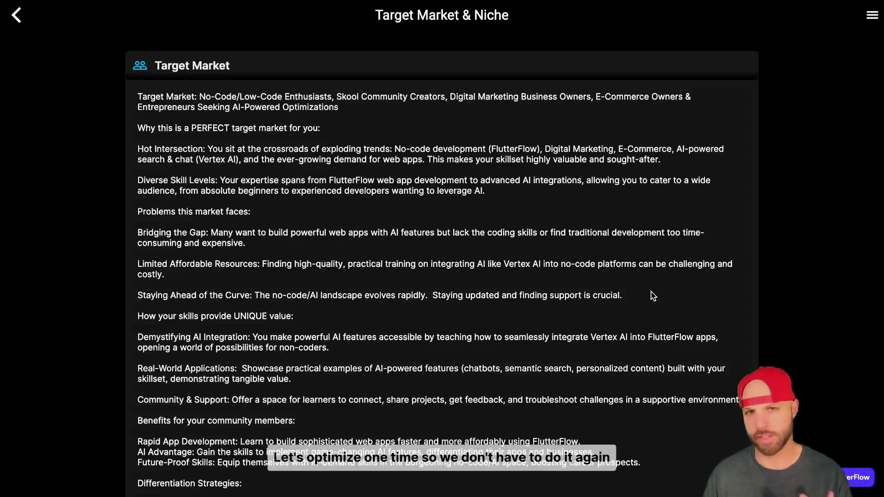
scroll(652, 292, "down", 15)
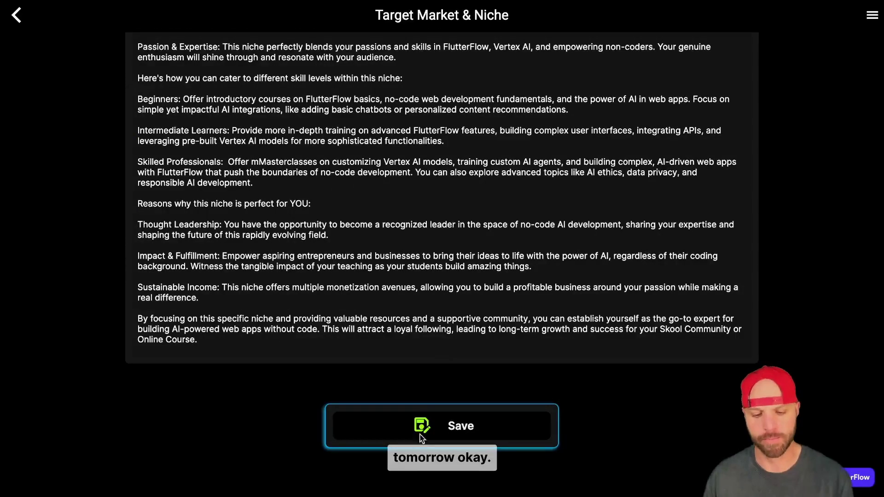
left_click(404, 427)
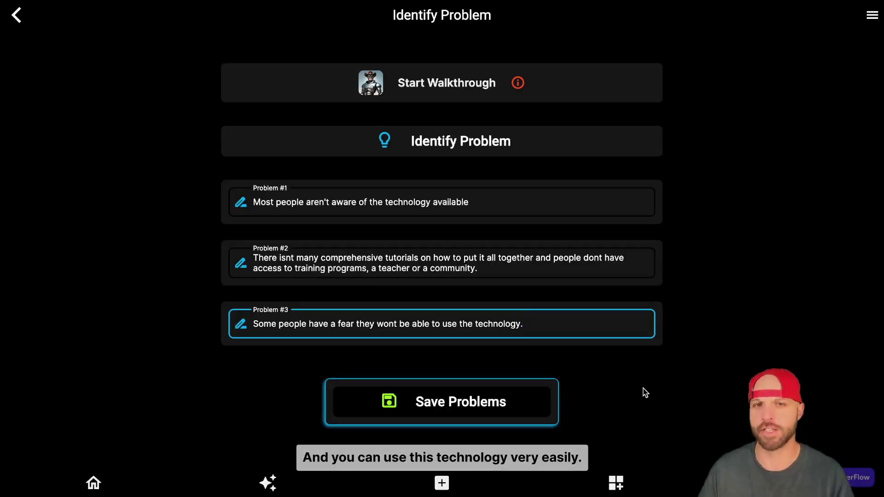
Save the three problems about technology awareness, lack of comprehensive tutorials and fear of the technology, and save the cleaned-up problem opportunities
left_click(441, 401)
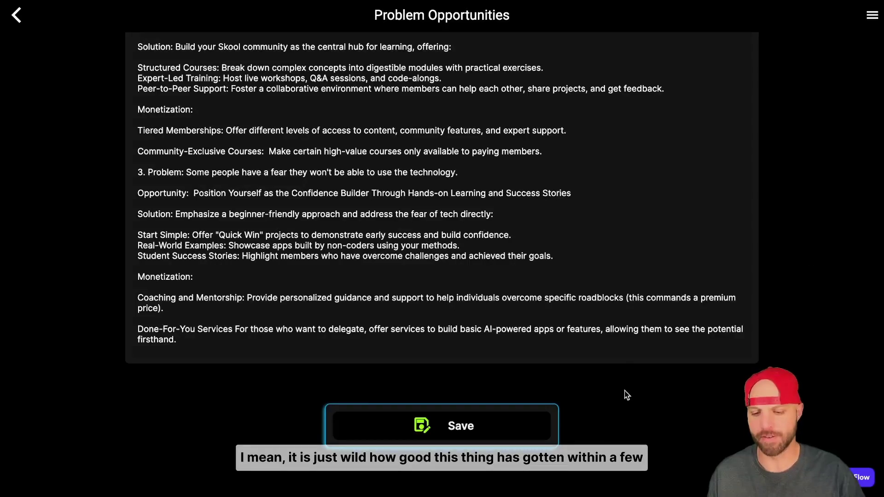
left_click(490, 436)
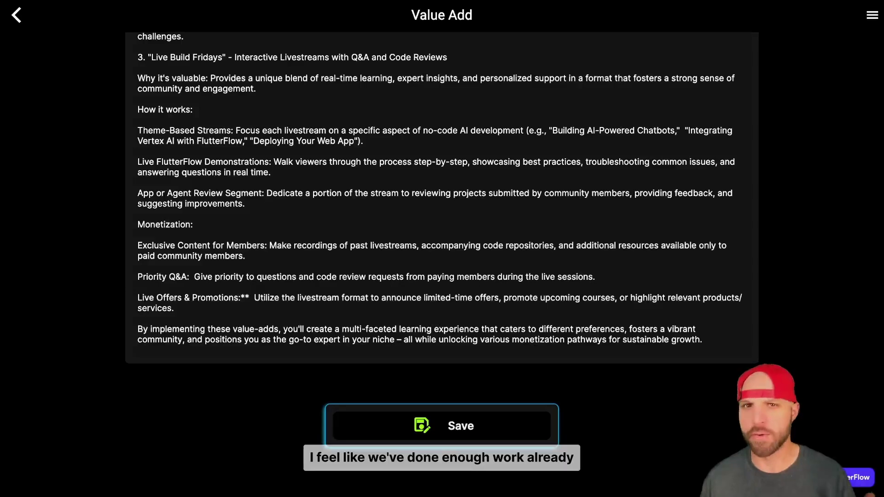
Save the value-add text and generate the course assist
left_click(450, 426)
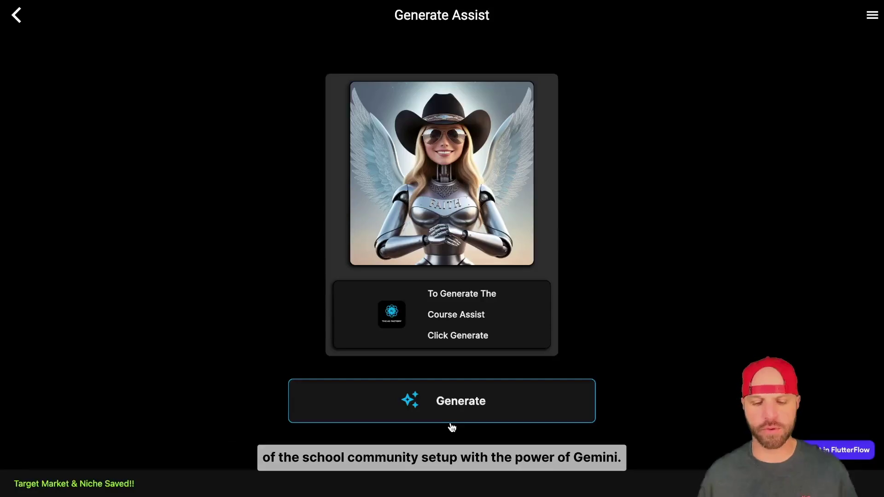
left_click(487, 413)
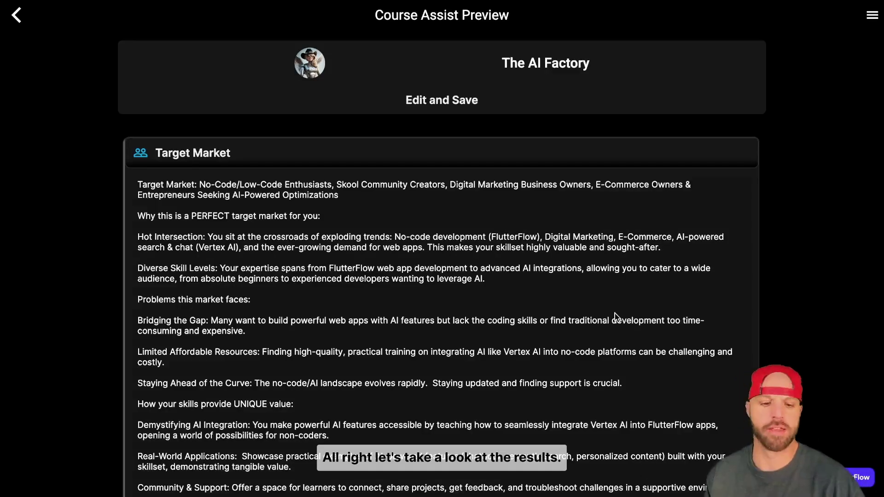
Review the course assist preview's target market, niche selection, problem solvers, what's working and value-add sections
scroll(581, 301, "down", 1)
scroll(571, 298, "down", 5)
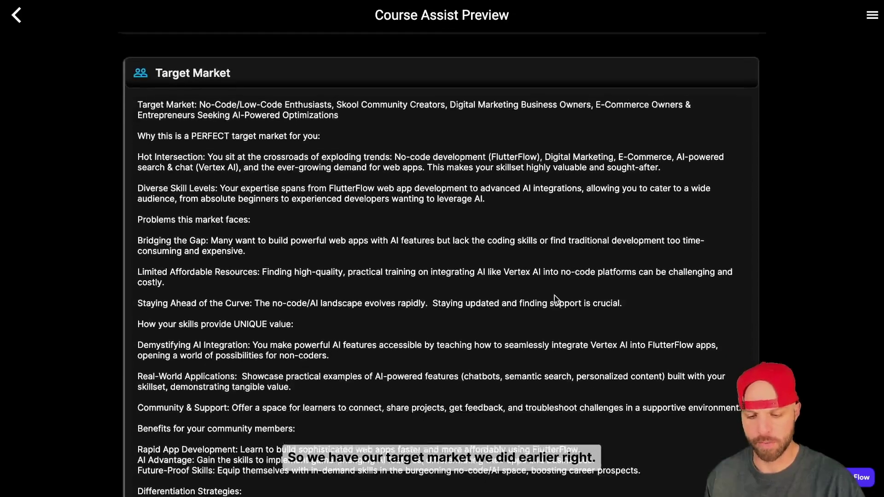
scroll(558, 292, "down", 8)
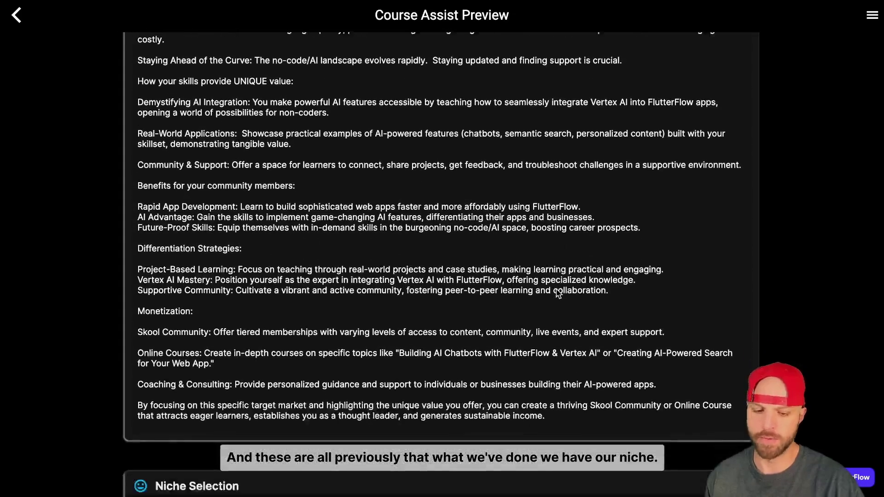
scroll(553, 286, "down", 2)
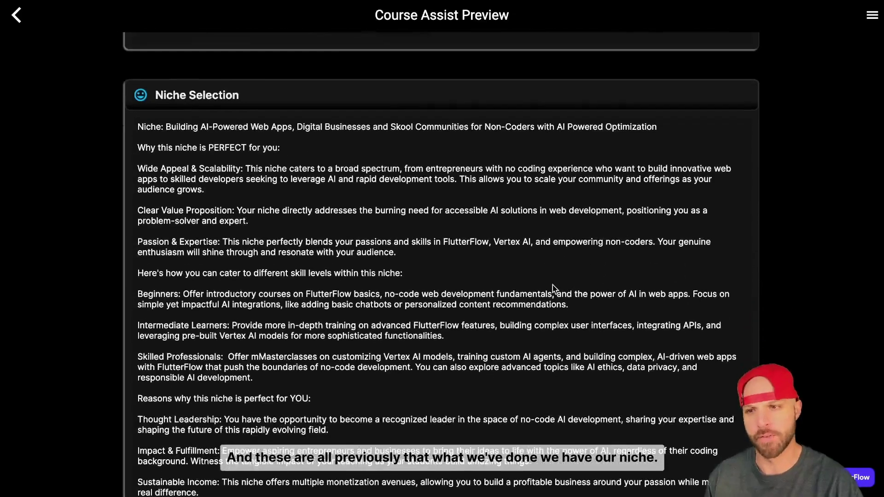
scroll(553, 285, "down", 4)
scroll(554, 289, "down", 3)
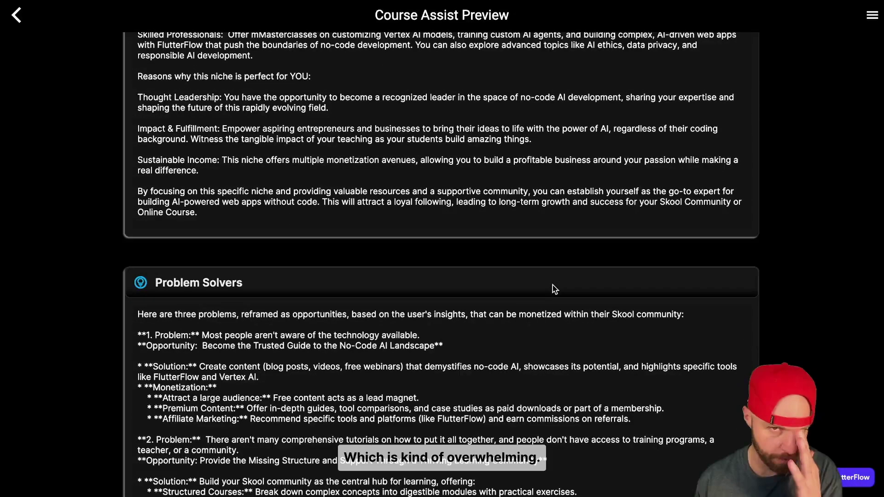
scroll(554, 288, "down", 3)
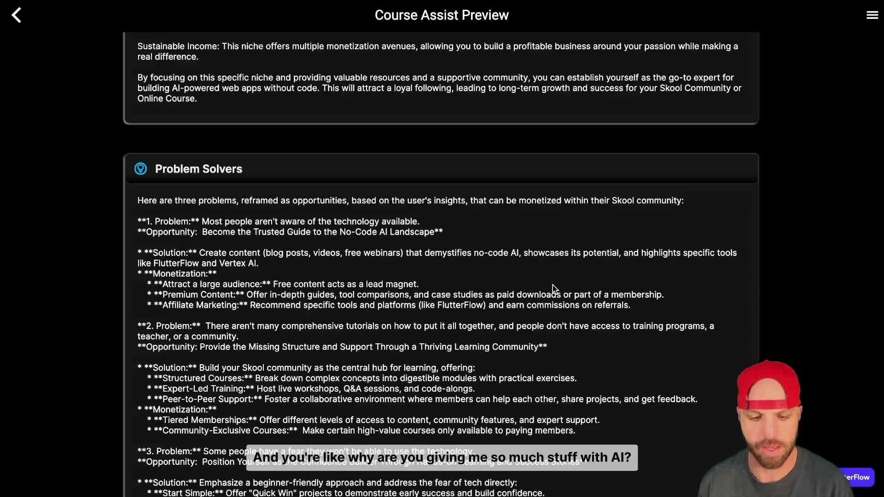
scroll(553, 288, "down", 2)
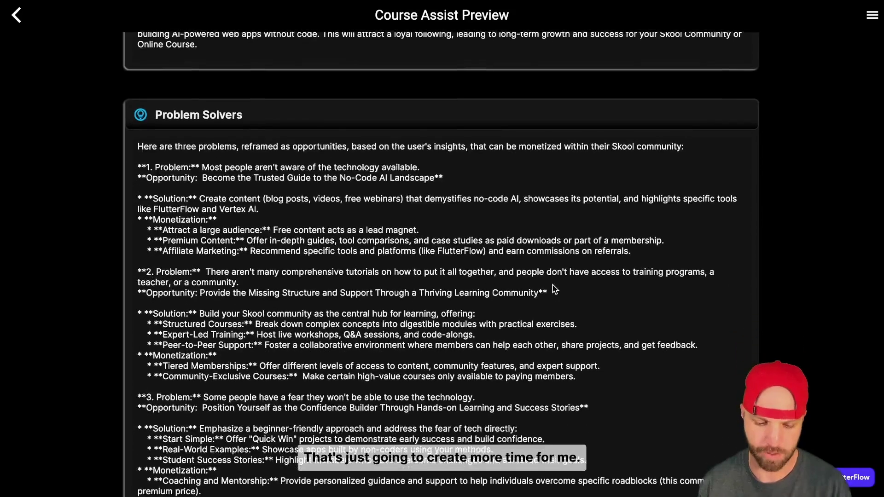
scroll(552, 287, "down", 6)
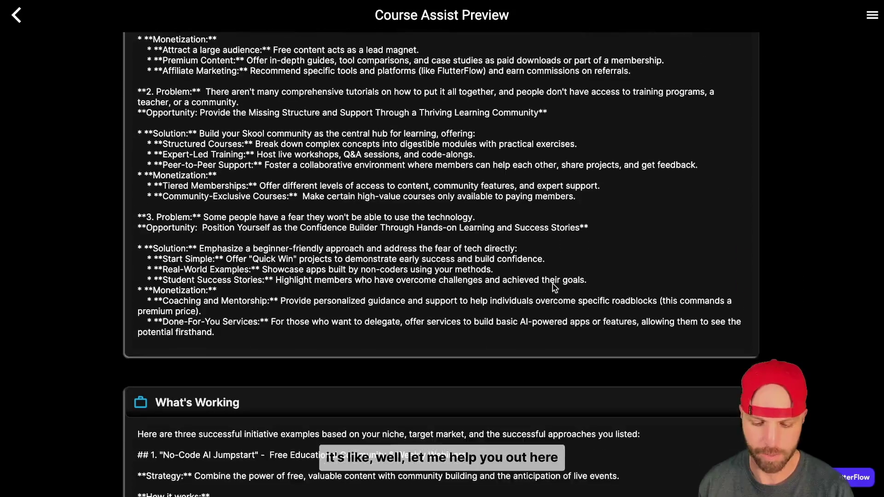
scroll(553, 284, "down", 15)
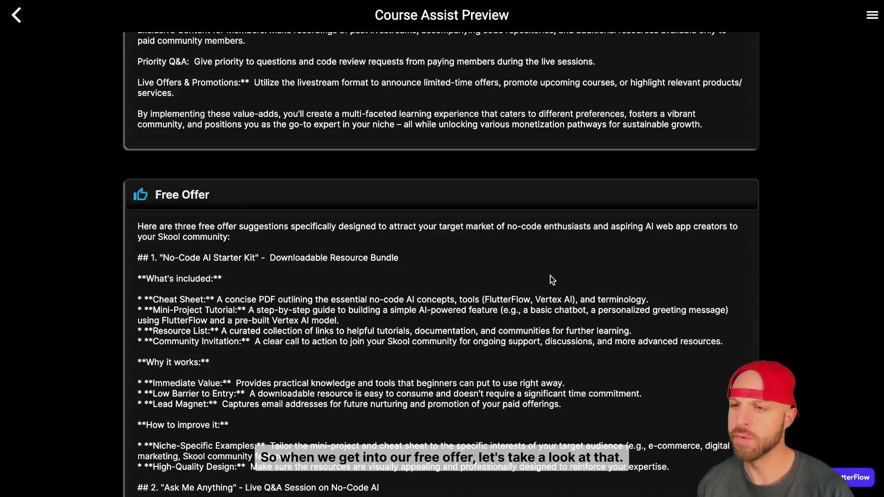
Read the three free offer suggestions: the No-Code AI Starter Kit, the Ask Me Anything session and the FlutterFlow + Vertex AI Challenge
scroll(551, 278, "down", 3)
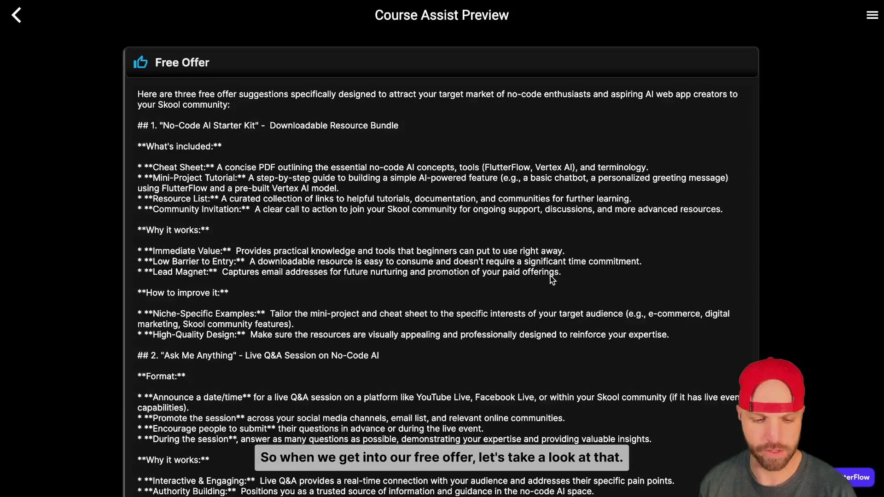
scroll(550, 276, "down", 1)
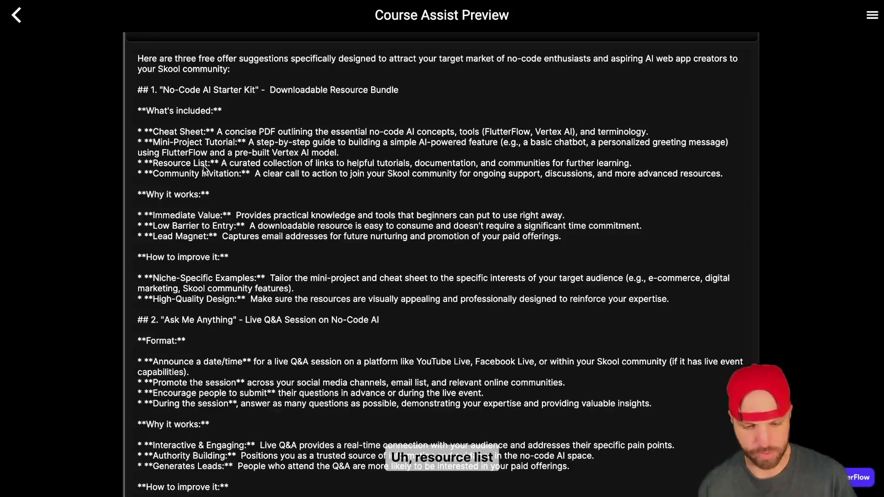
scroll(204, 169, "down", 1)
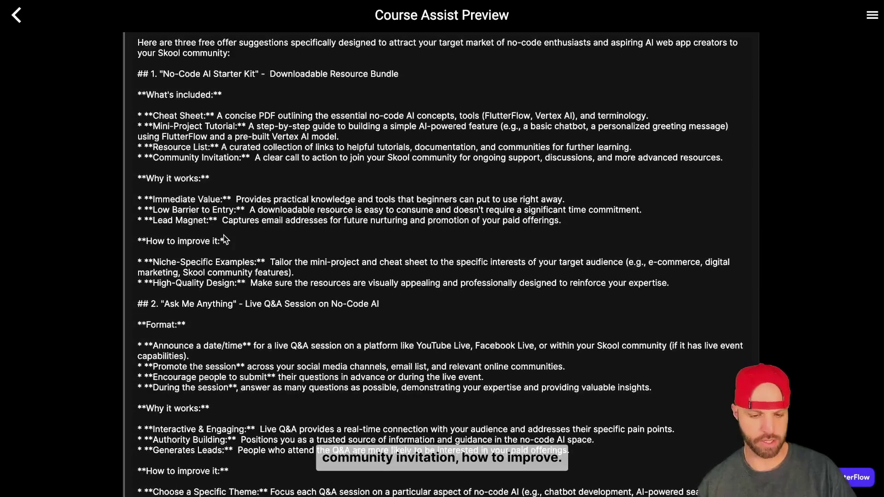
scroll(225, 239, "down", 1)
scroll(293, 306, "down", 5)
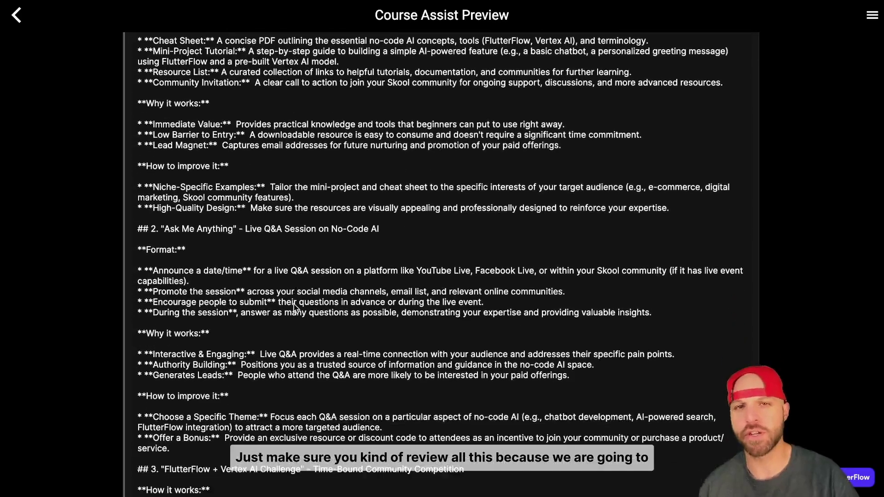
scroll(295, 308, "down", 1)
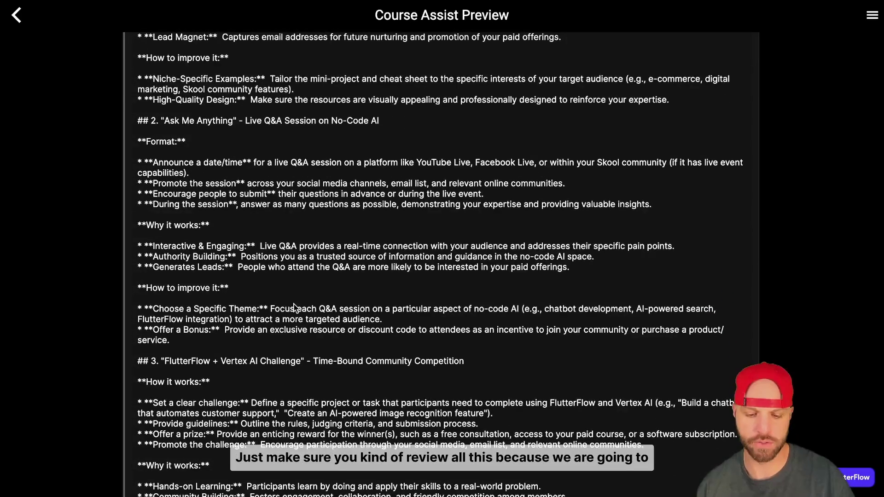
scroll(294, 306, "down", 2)
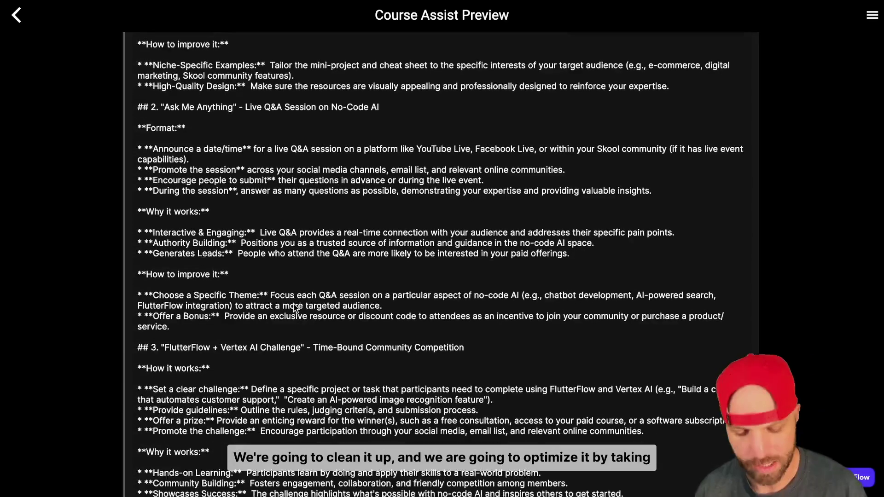
scroll(295, 309, "down", 4)
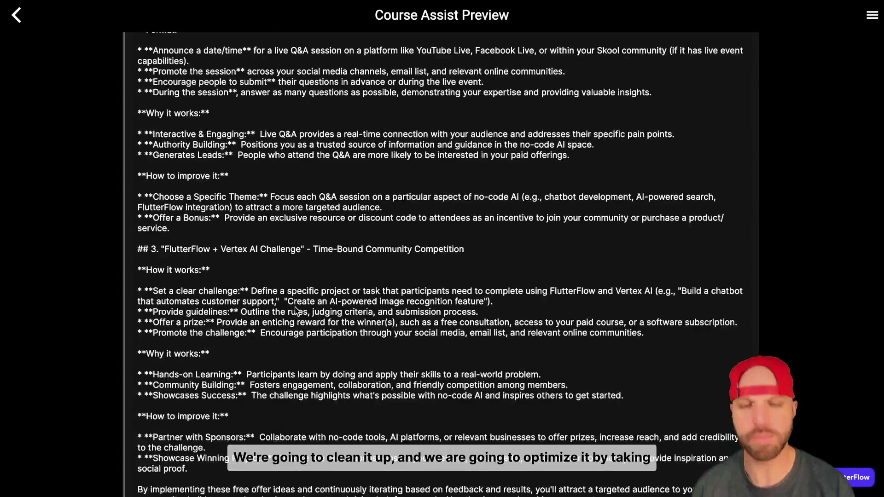
scroll(295, 308, "down", 3)
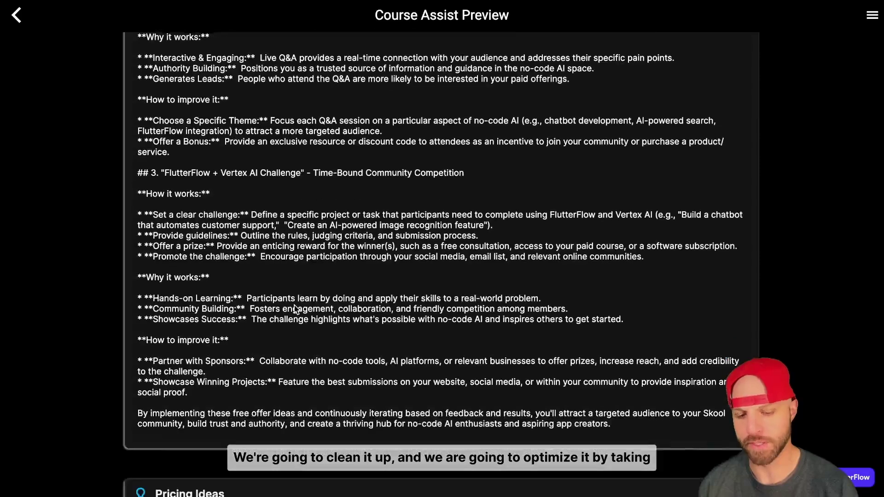
Review the generated pricing ideas, urgency tactics, bonus offers and course description in the preview
scroll(295, 308, "down", 8)
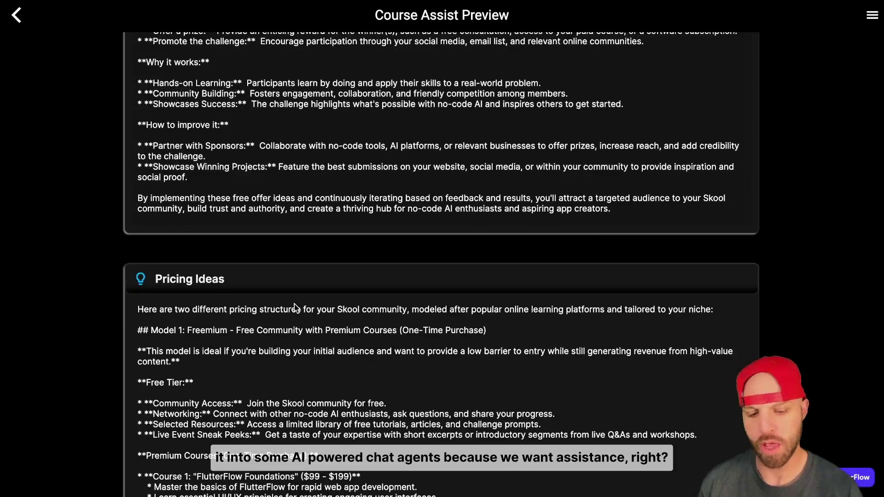
scroll(295, 307, "down", 5)
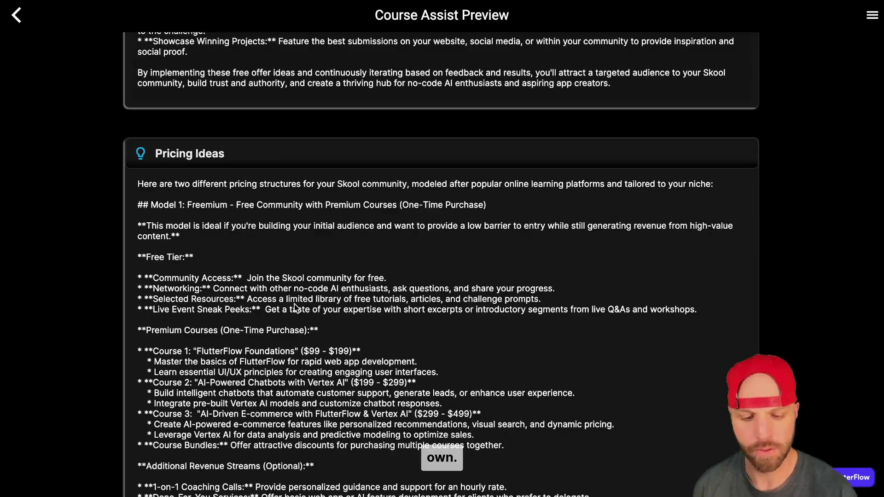
scroll(295, 308, "down", 2)
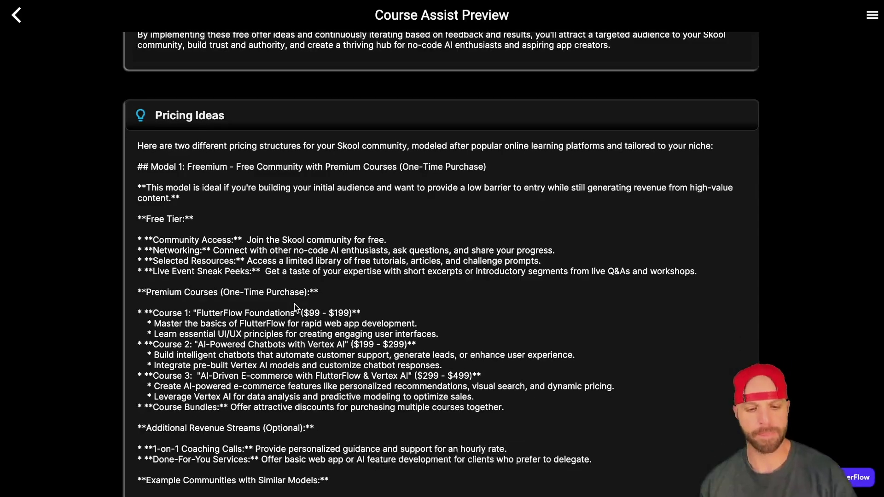
scroll(295, 308, "down", 6)
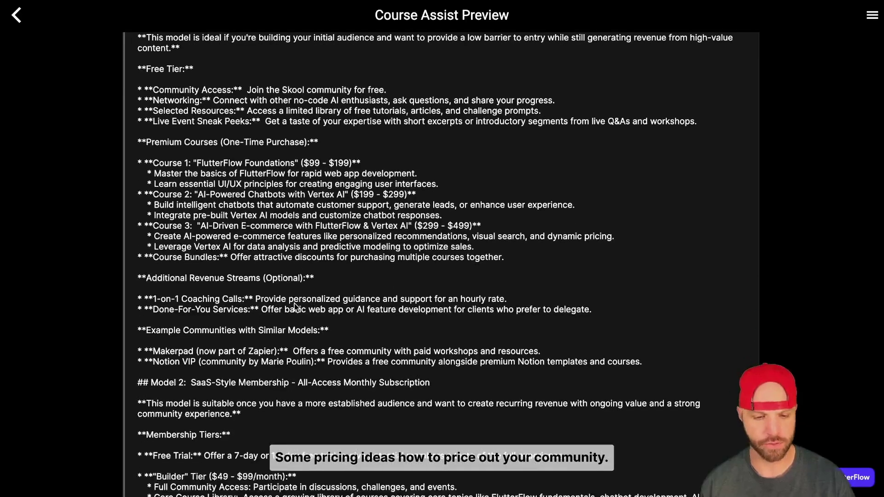
scroll(295, 307, "down", 2)
scroll(295, 307, "up", 5)
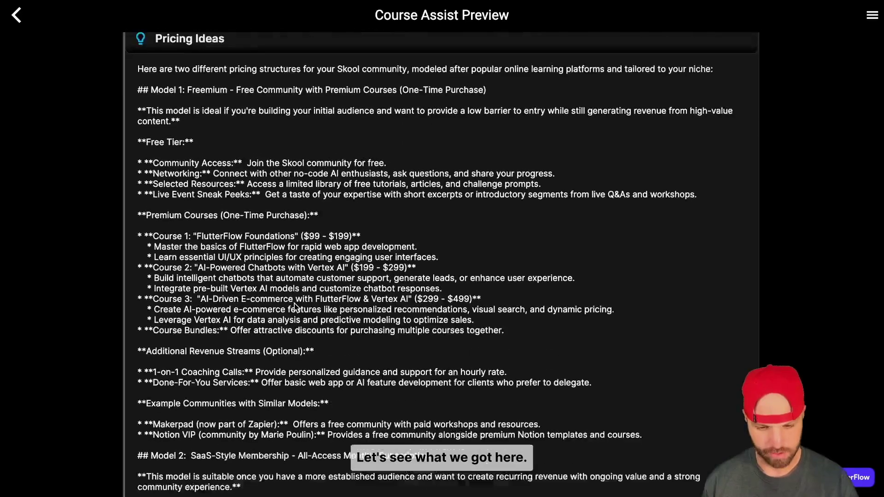
scroll(295, 303, "up", 1)
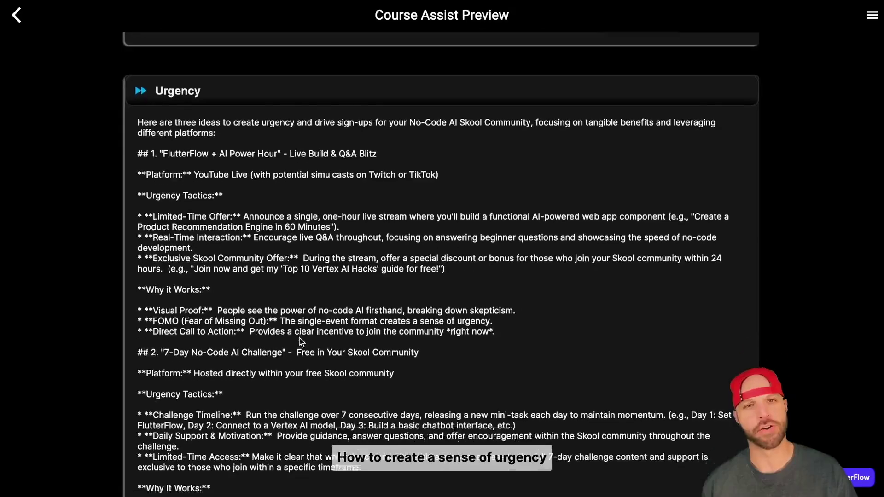
scroll(300, 338, "down", 14)
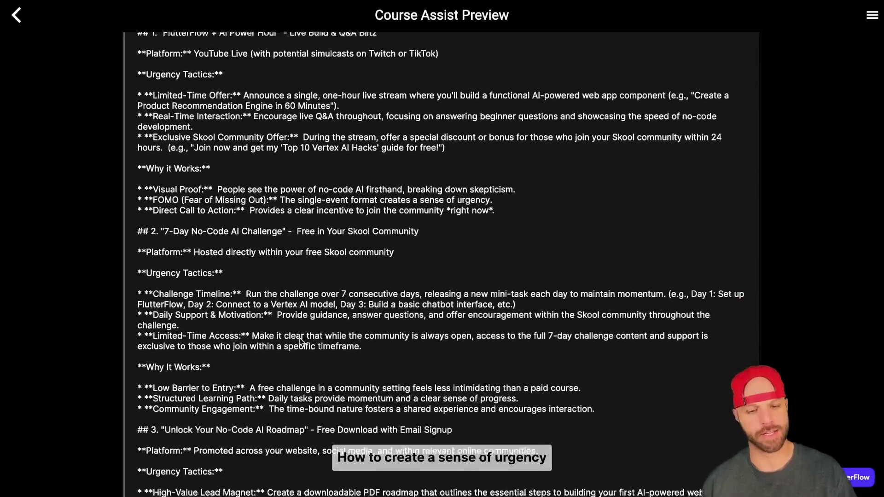
scroll(299, 340, "down", 17)
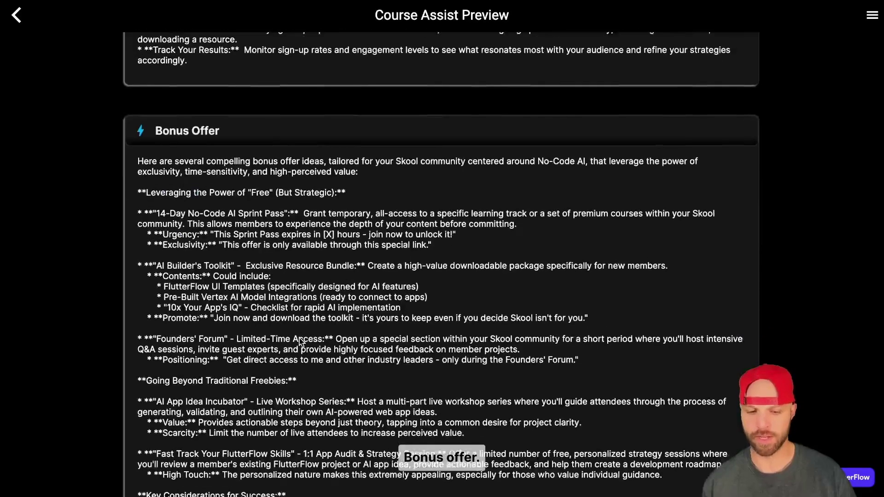
scroll(299, 340, "down", 14)
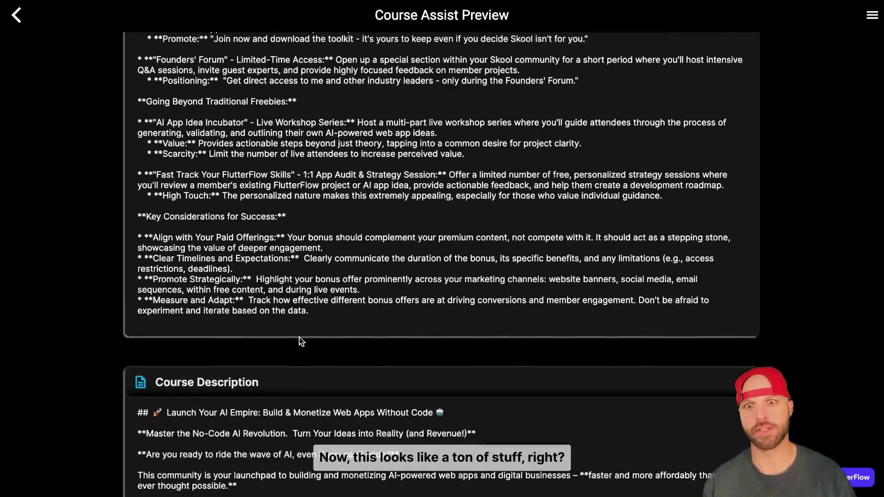
scroll(301, 340, "down", 9)
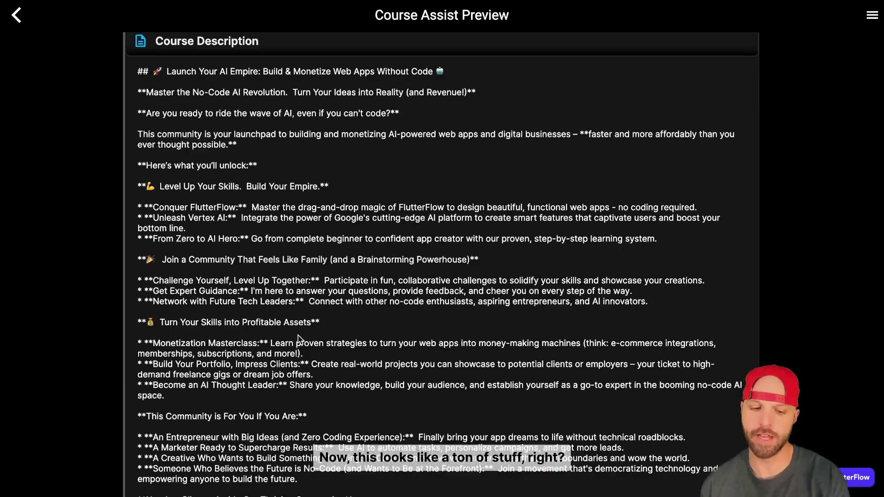
scroll(298, 338, "down", 19)
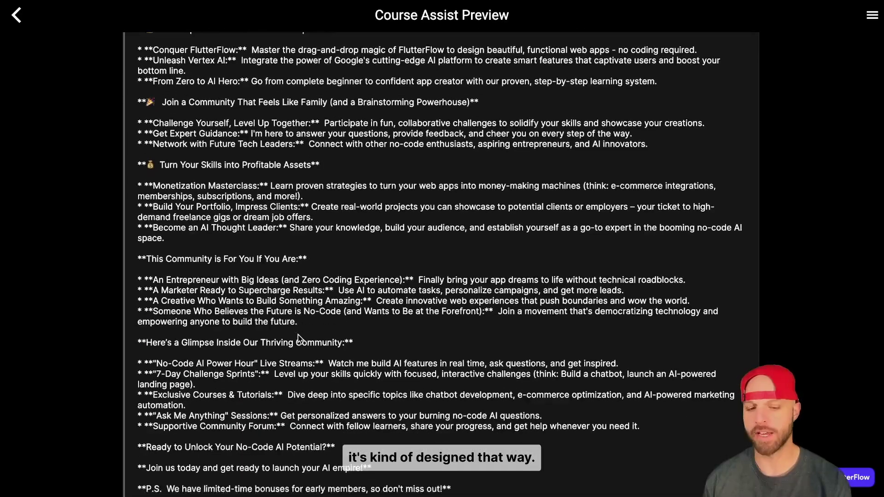
Check the course outline from Module 1 through the bonus modules, and save the course assist results to create an account
scroll(297, 335, "down", 3)
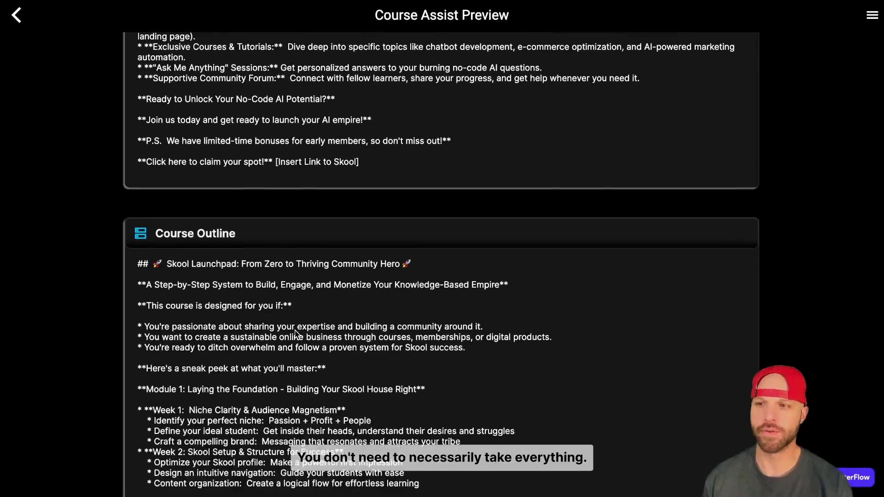
scroll(296, 335, "down", 6)
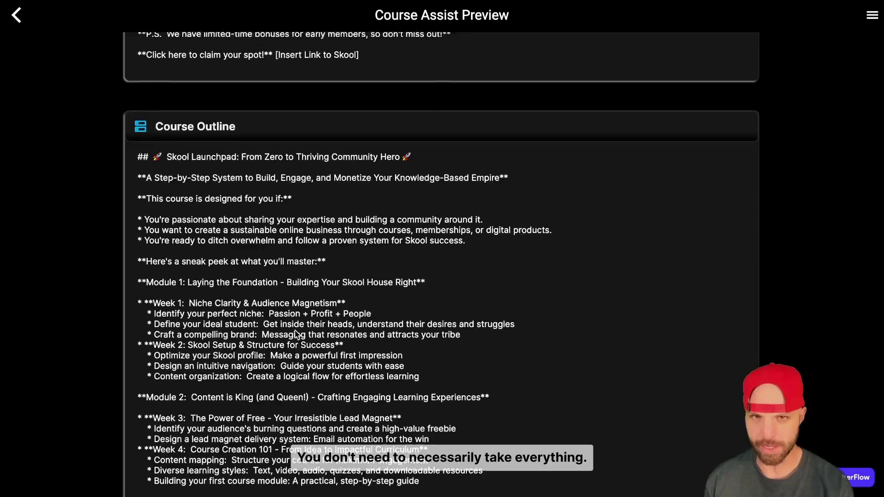
scroll(297, 334, "down", 3)
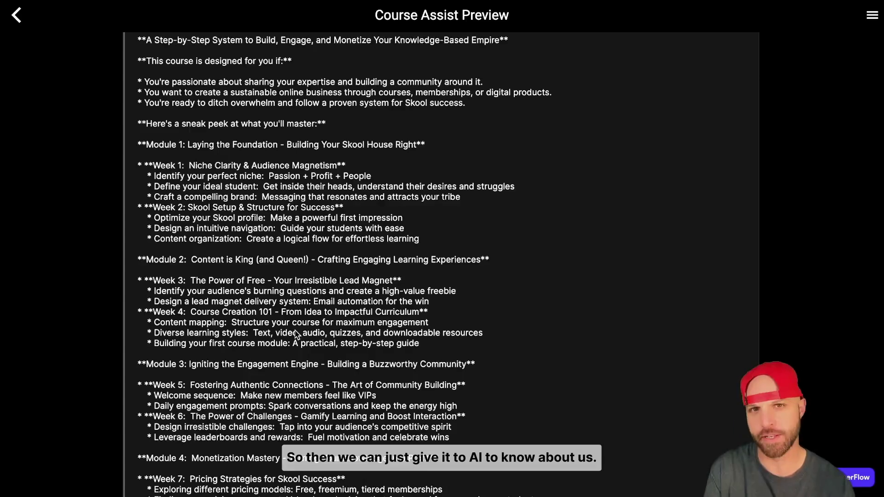
scroll(296, 335, "down", 3)
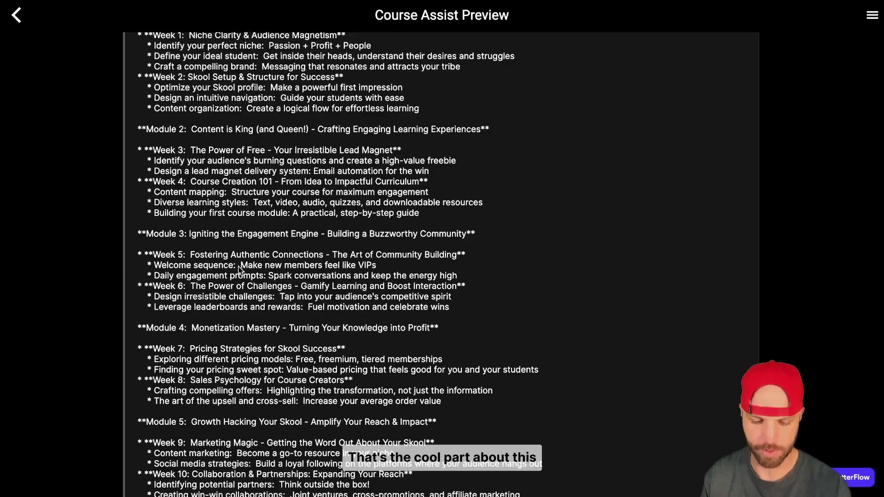
scroll(309, 343, "down", 7)
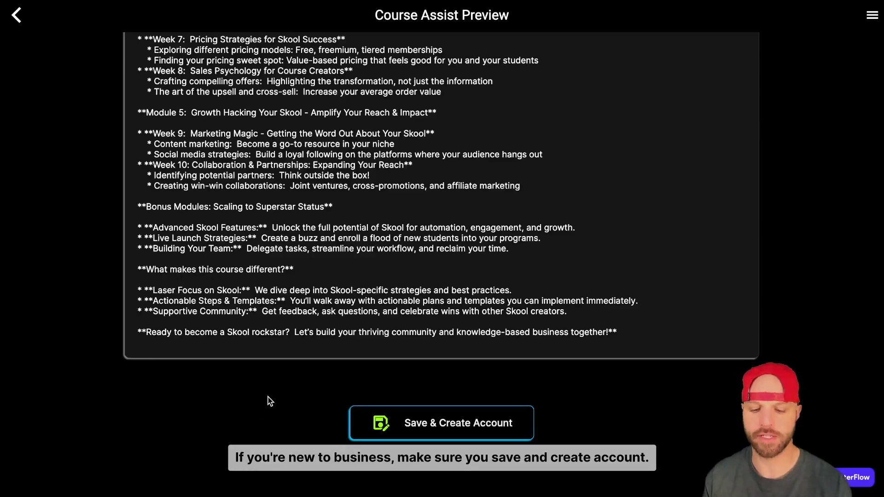
left_click(451, 429)
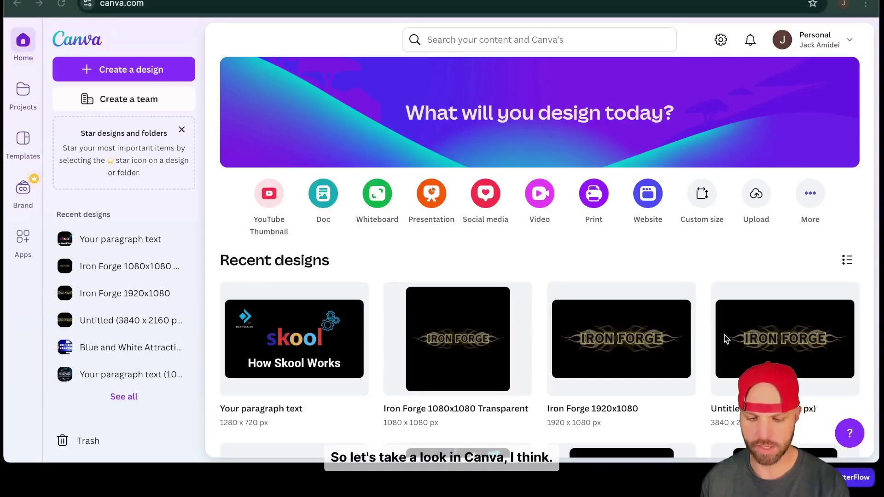
Look through the recent Canva designs for a usable logo and open the 1280 x 720 px "How Skool Works" design
scroll(635, 363, "down", 5)
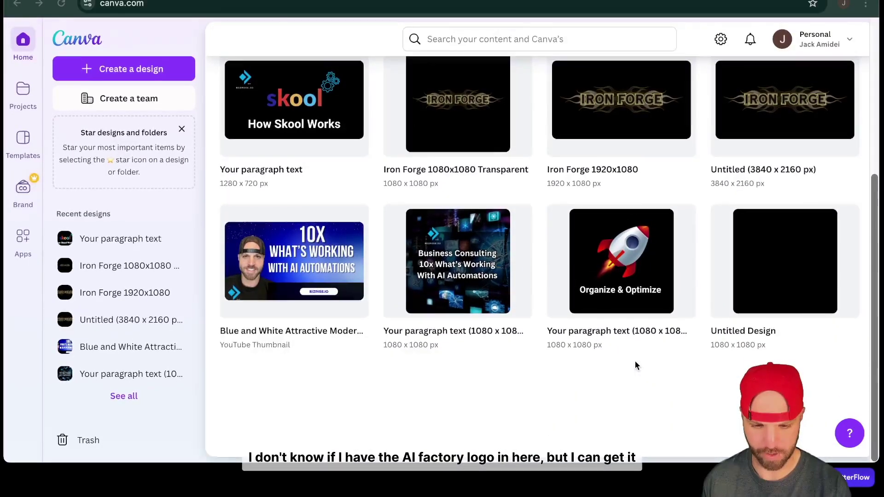
scroll(635, 366, "up", 2)
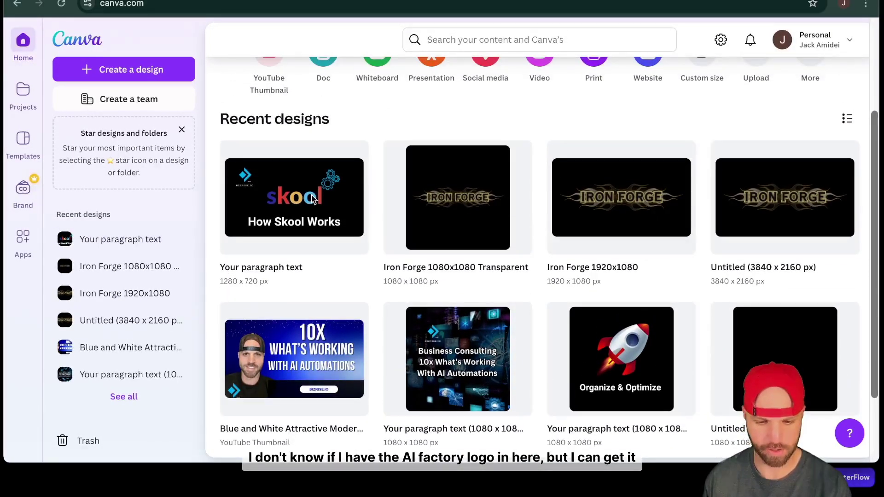
left_click(312, 199)
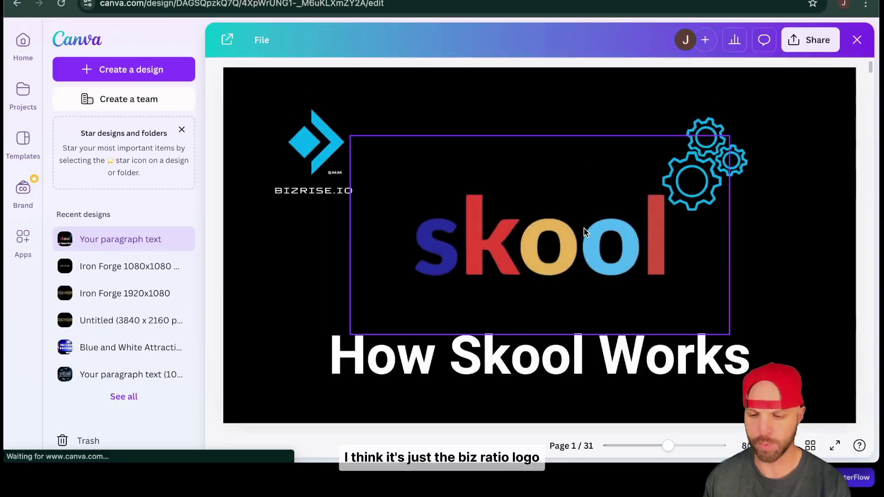
Replace the "Start Here" title on page 12 with "The AI Factory"
scroll(584, 228, "down", 20)
scroll(578, 208, "down", 20)
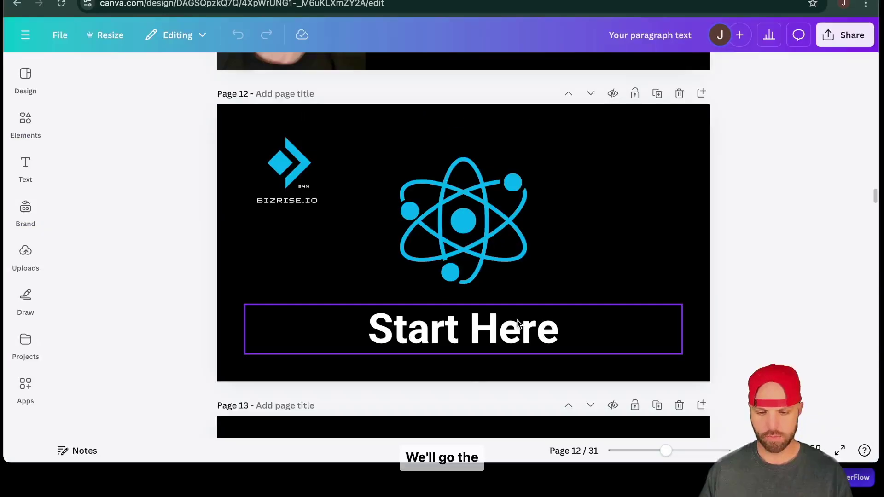
double_click(517, 320)
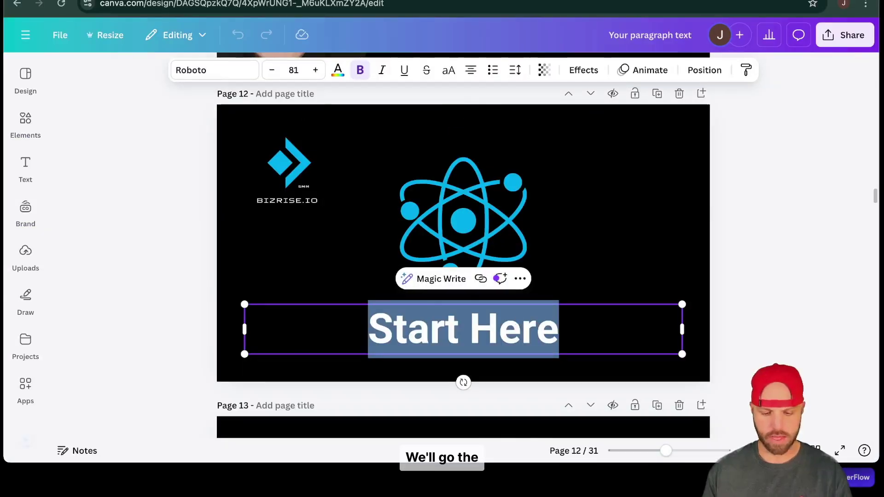
type("The AI Factory")
left_click(783, 304)
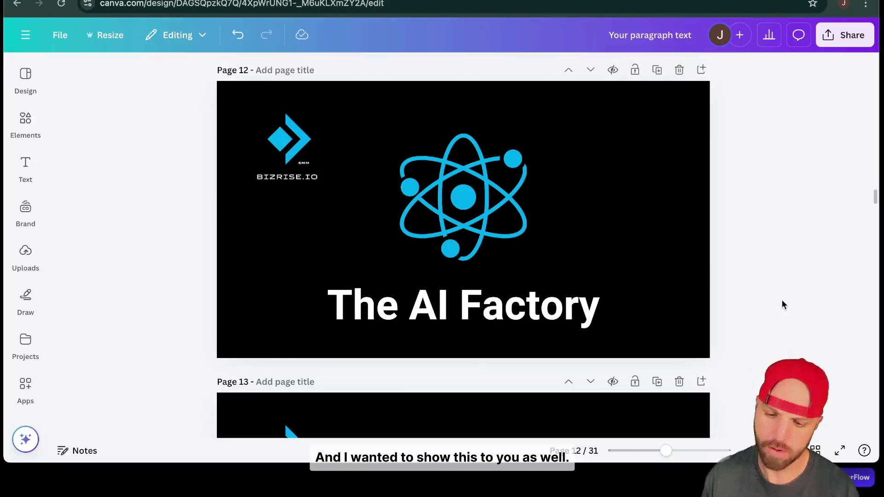
Make a copy of the whole design resized to 1080 × 1080 px and open that copy
scroll(601, 192, "up", 1)
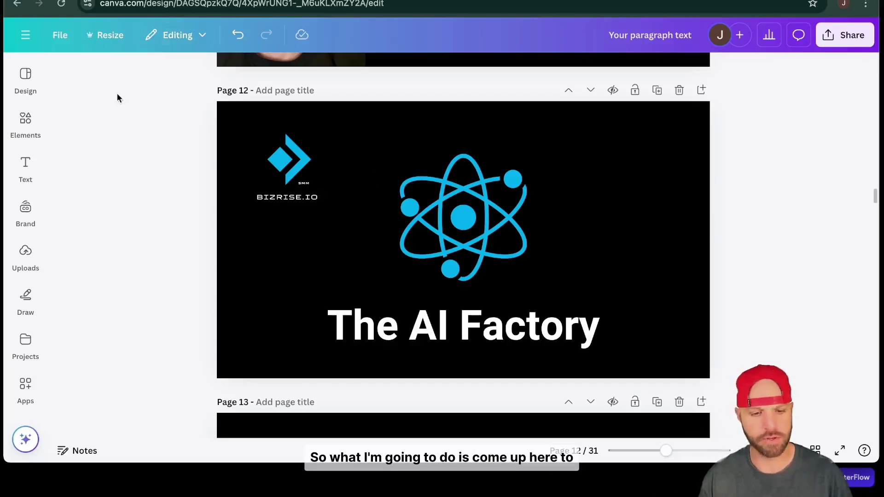
left_click(101, 40)
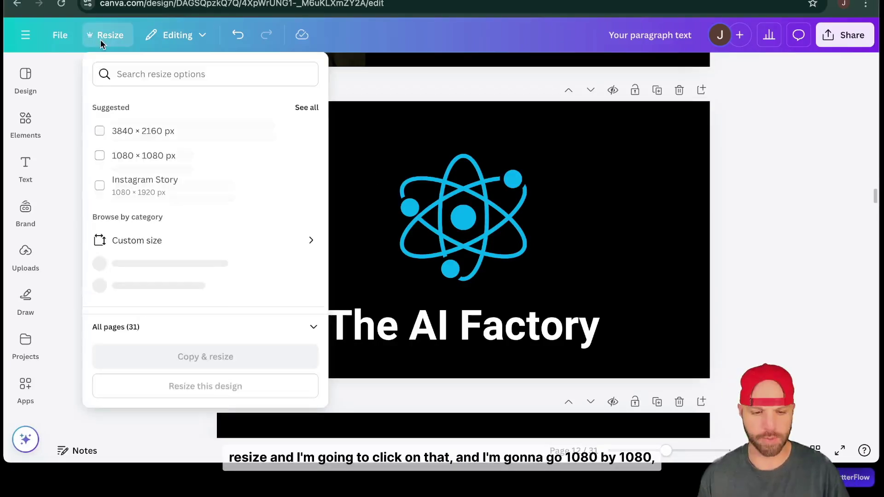
left_click(148, 159)
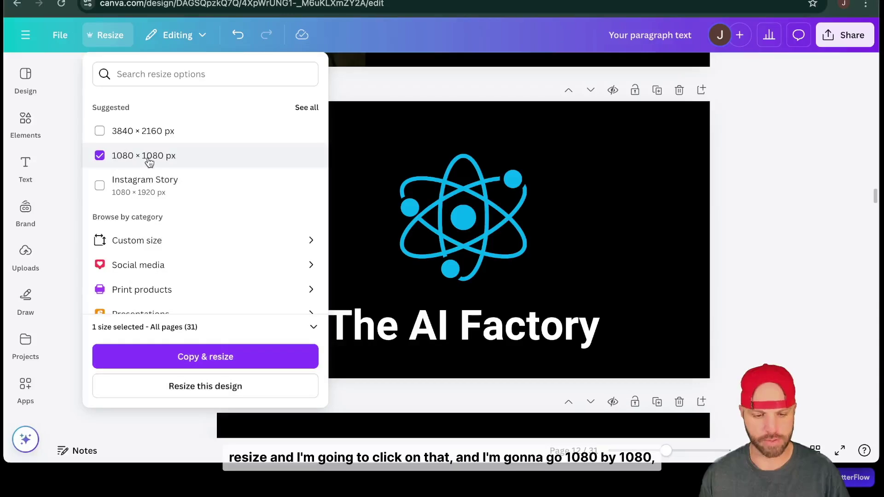
left_click(183, 358)
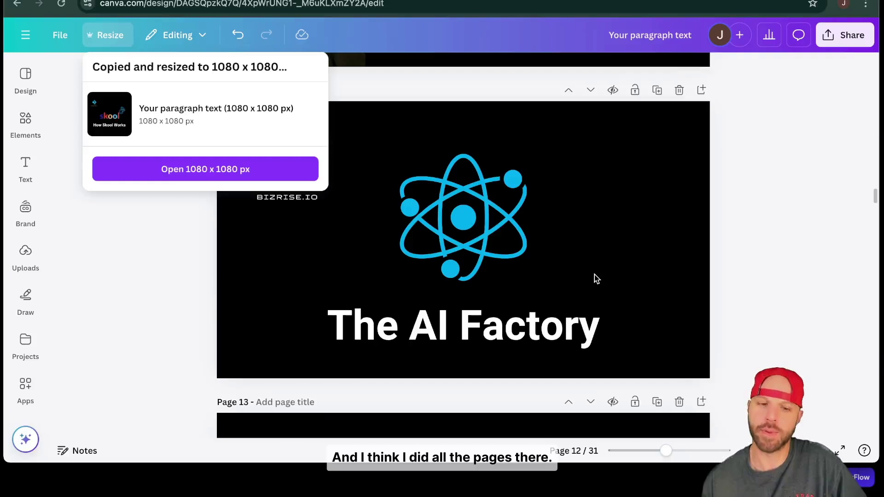
left_click(260, 161)
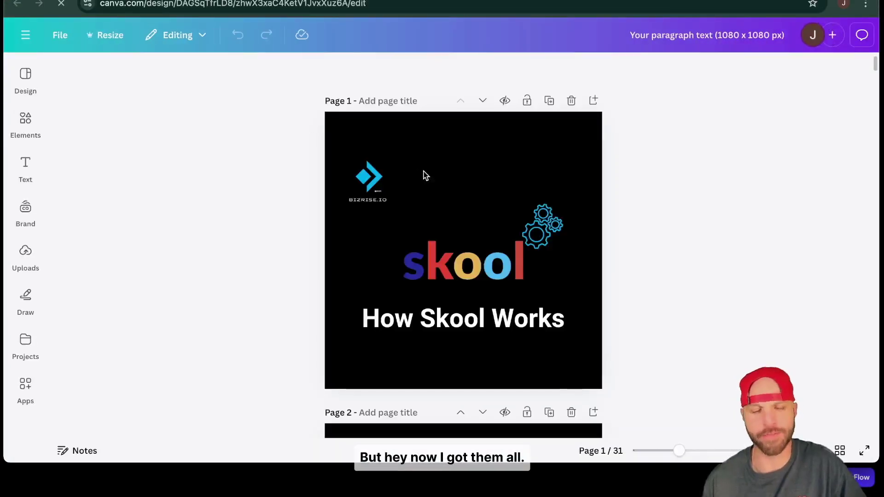
Enlarge the atom graphic and "The AI Factory" title together on page 12, bringing the title to about font size 113
scroll(423, 175, "down", 20)
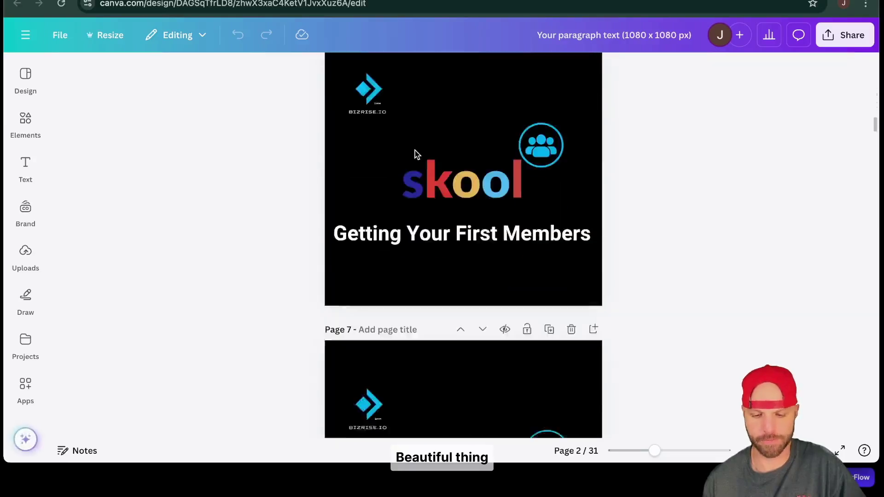
scroll(414, 152, "down", 20)
scroll(413, 146, "down", 15)
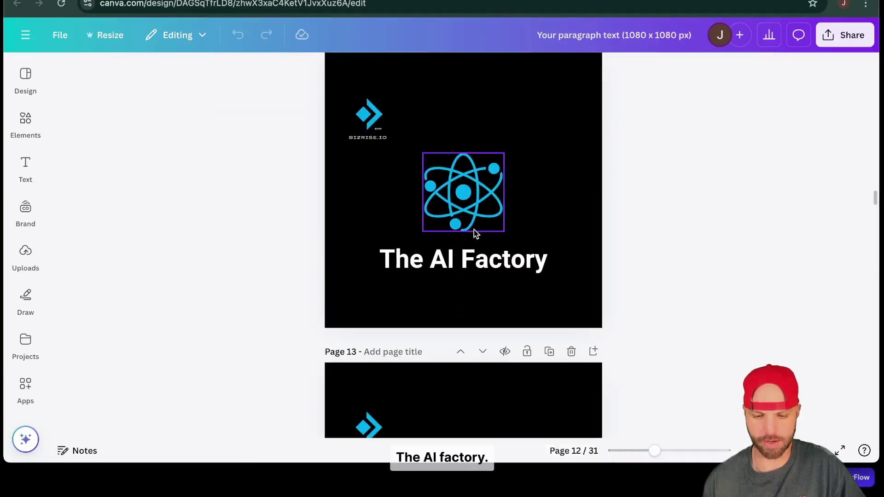
left_click(475, 233)
left_click(535, 316)
left_click_drag(411, 169, 516, 281)
scroll(565, 264, "up", 2)
left_click_drag(599, 213, 746, 174)
mouse_move(635, 218)
left_mouse_down()
mouse_move(634, 231)
mouse_move(622, 226)
left_mouse_up()
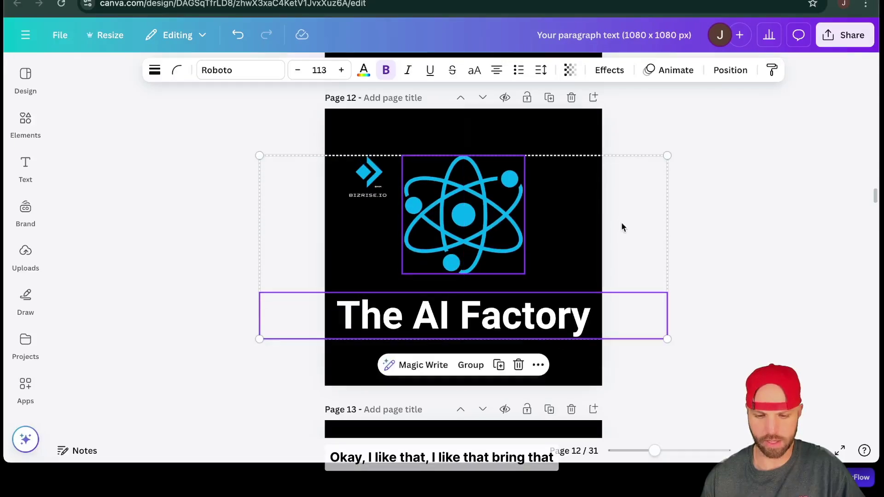
Move the BizRise.io logo on page 12 into the page's upper-left corner
left_click_drag(368, 194, 367, 165)
left_click(370, 196)
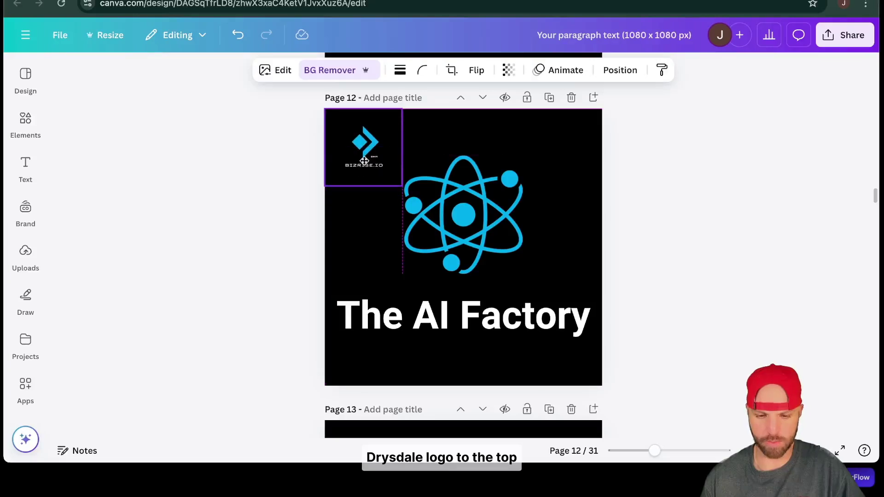
left_click(682, 178)
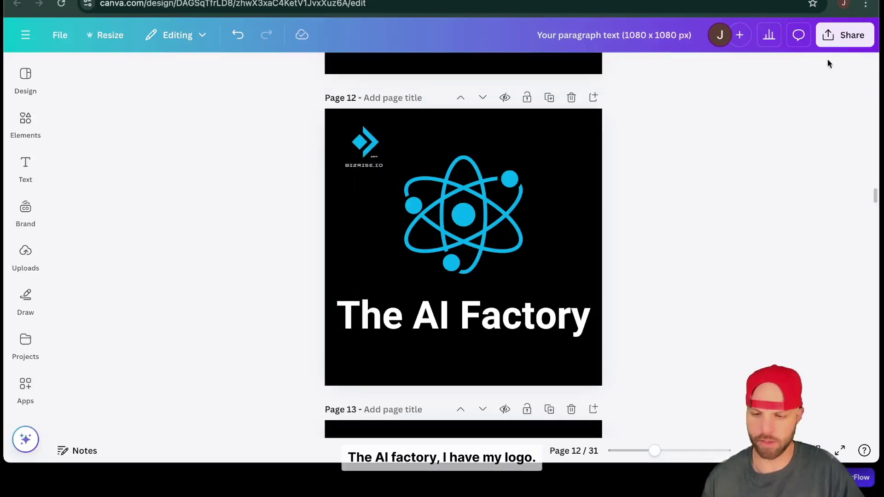
Download only the current page, page 12, as a PNG at 1,080 × 1,080 px
left_click(830, 37)
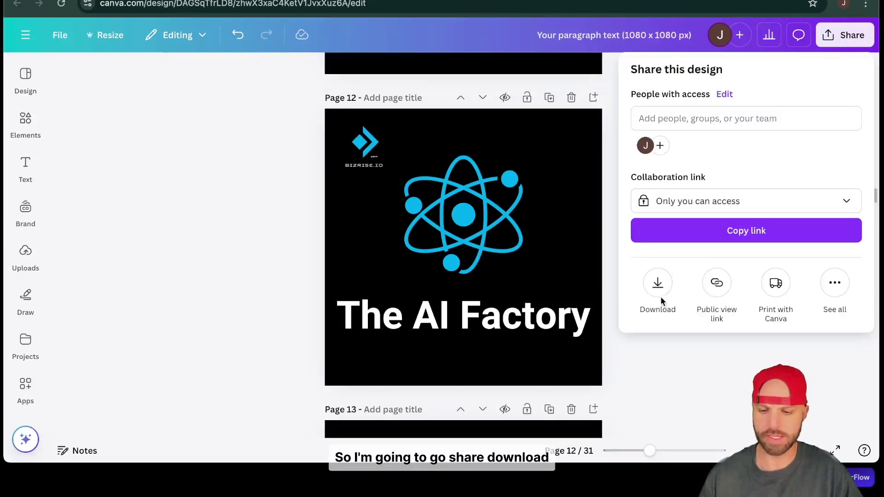
left_click(658, 289)
left_click(663, 292)
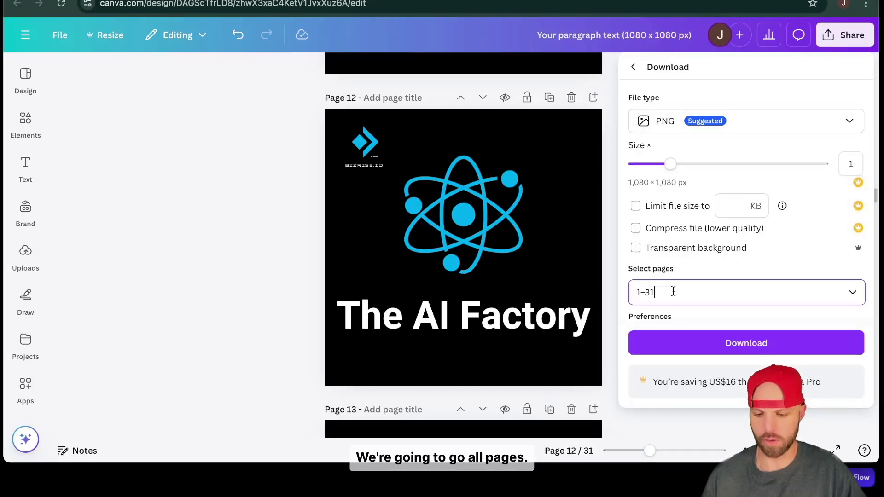
left_click(854, 94)
left_click(853, 124)
left_click(759, 253)
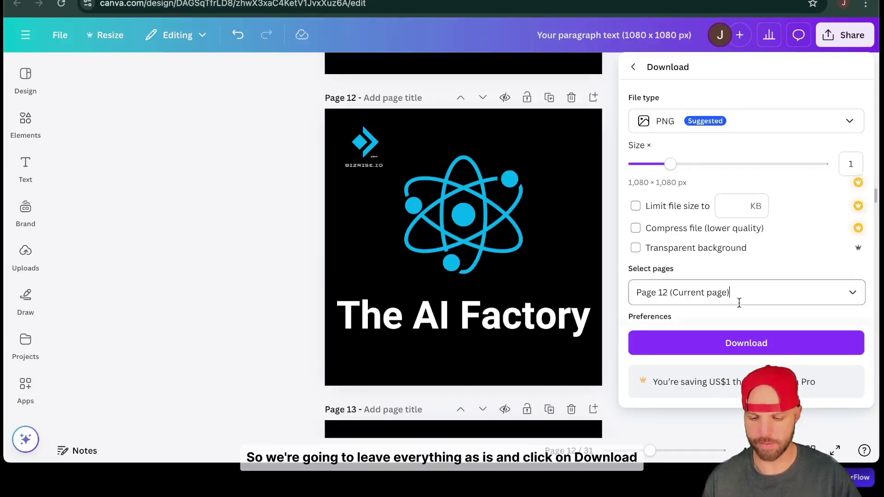
left_click(748, 346)
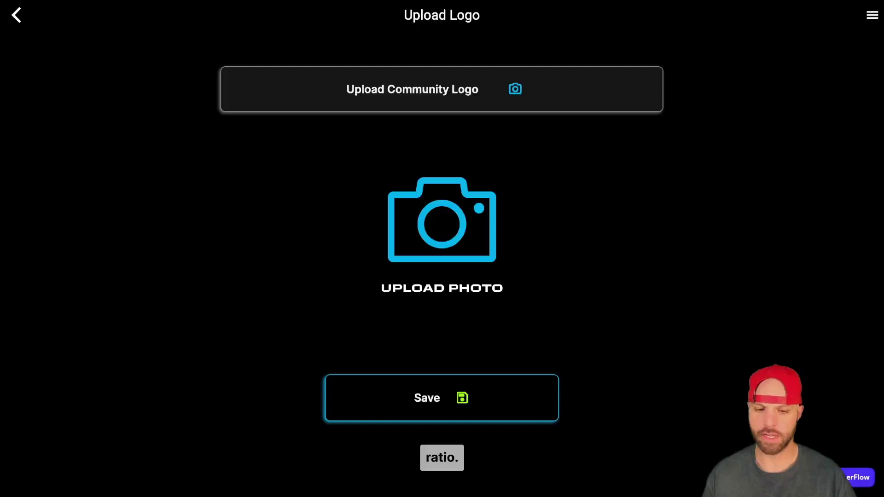
In BizRise.io, rename the downloaded PNG as "The AI Factory Logo" while choosing it for upload, and save it as the community logo
left_click(452, 235)
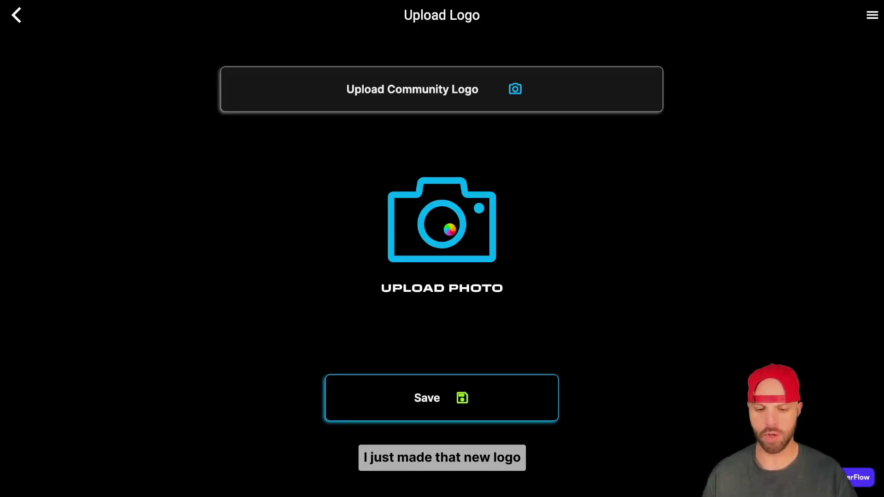
left_click(205, 87)
right_click(205, 87)
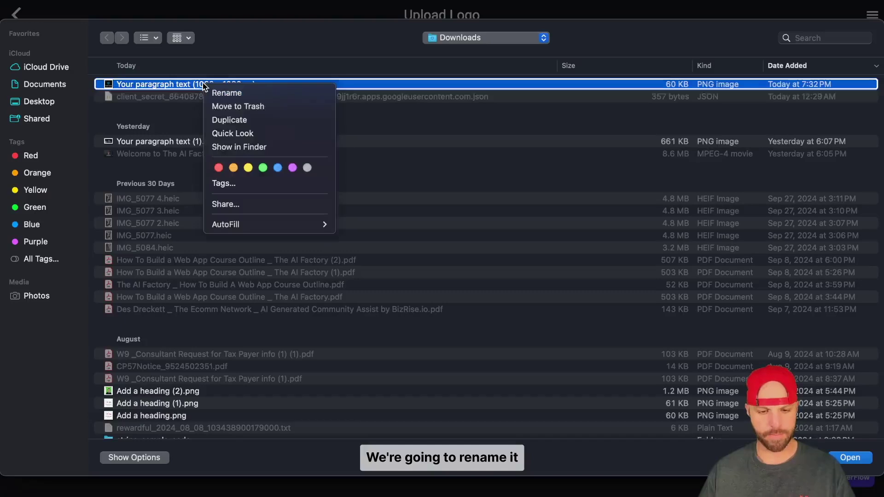
left_click(228, 95)
type("The AI Fac")
type("tory Logo")
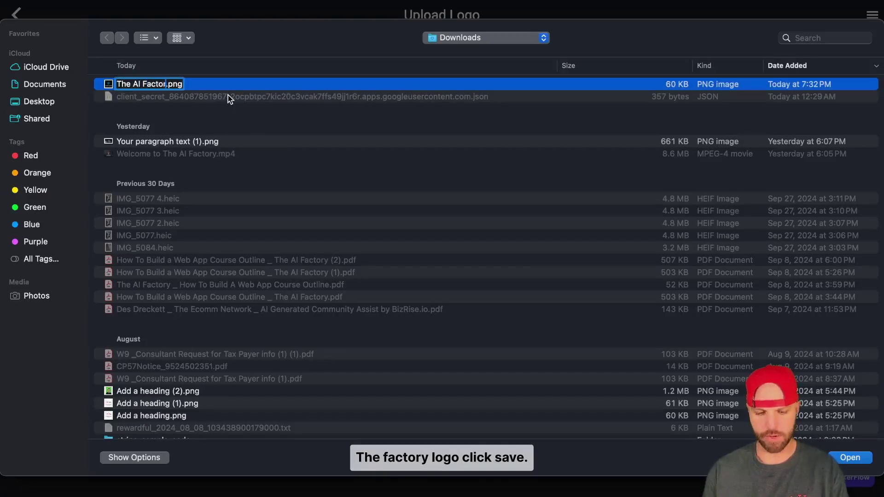
key("Return")
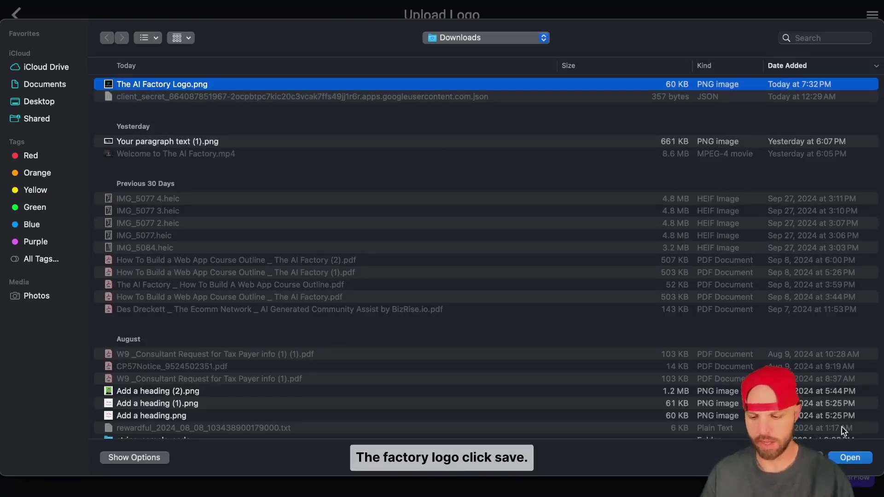
left_click(849, 459)
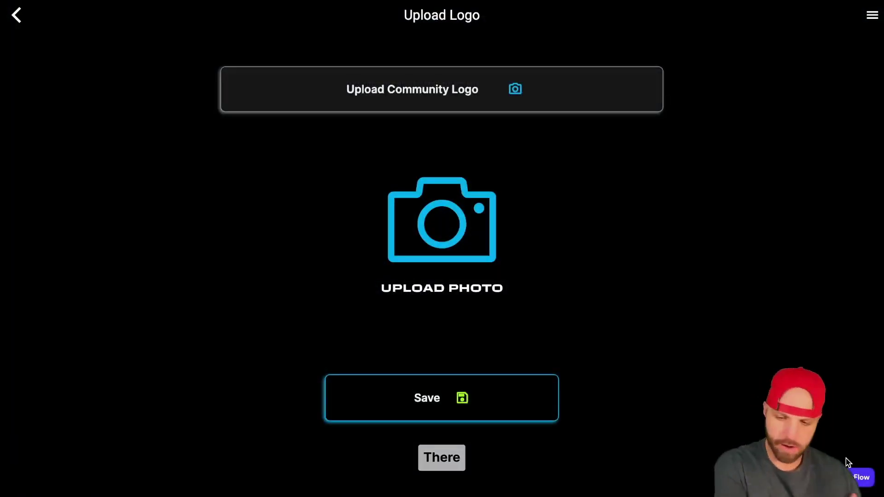
left_click(468, 401)
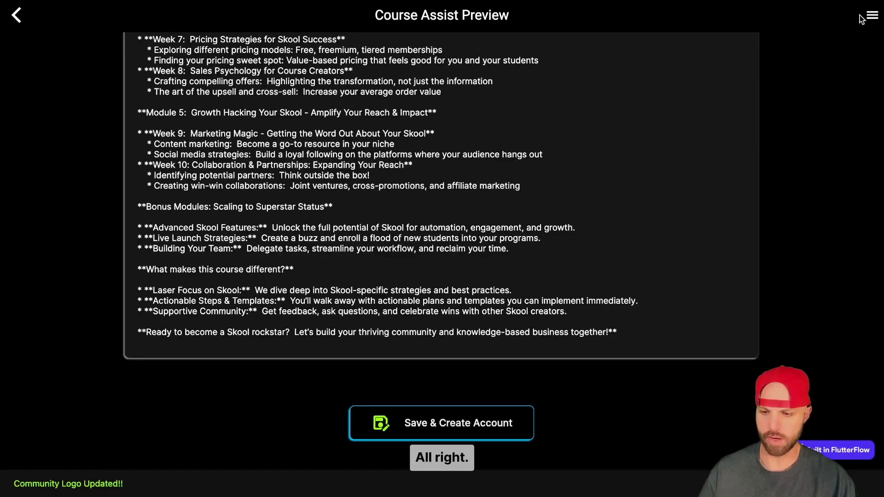
Leave the course assist preview and go to the BizRise.io dashboard
left_click(871, 17)
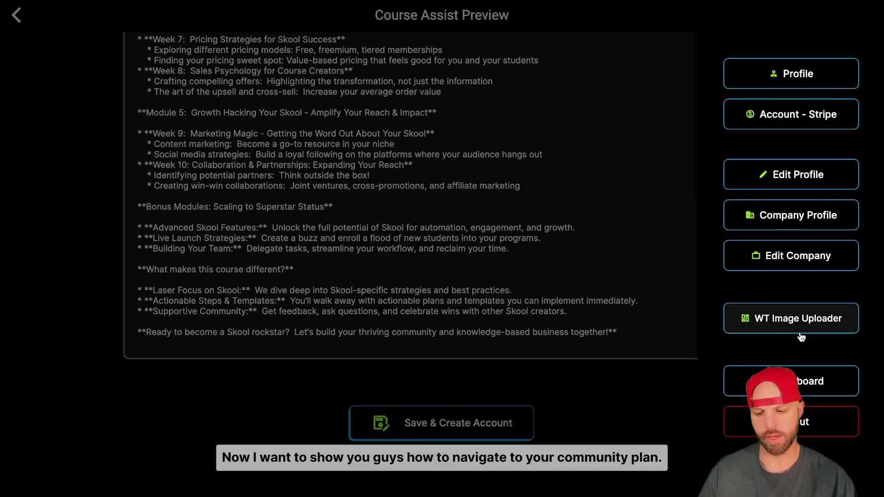
left_click(786, 324)
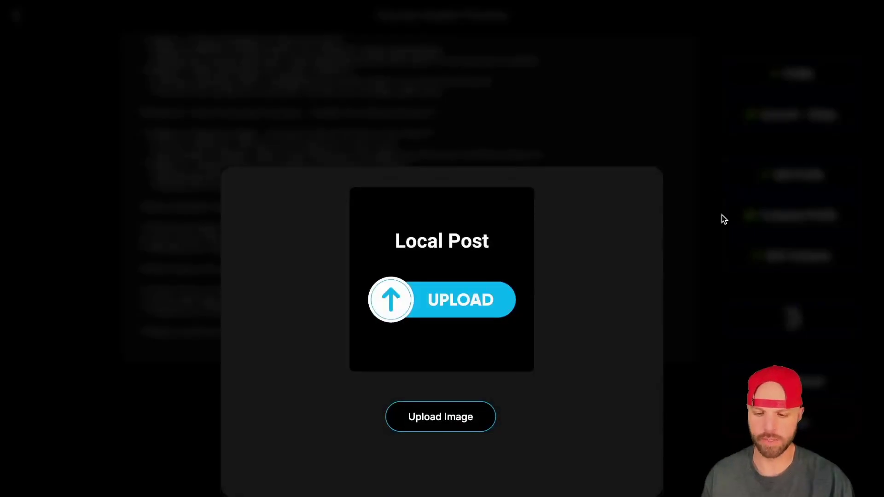
left_click(329, 142)
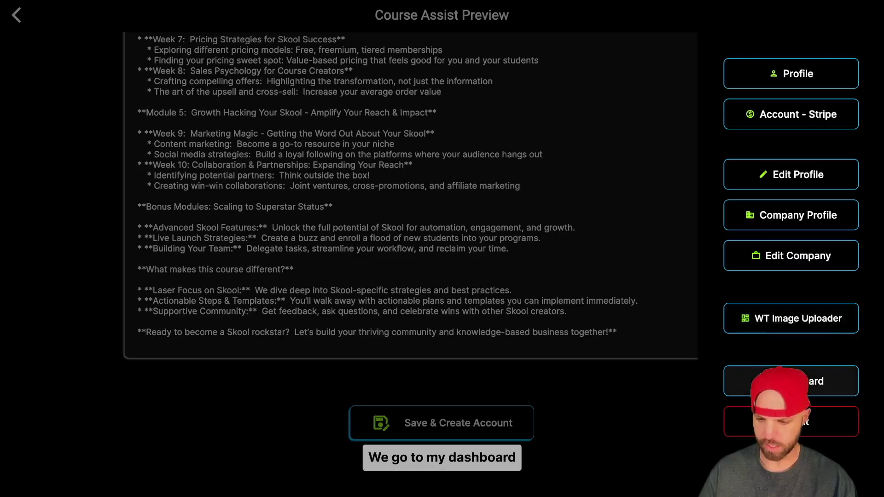
left_click(780, 391)
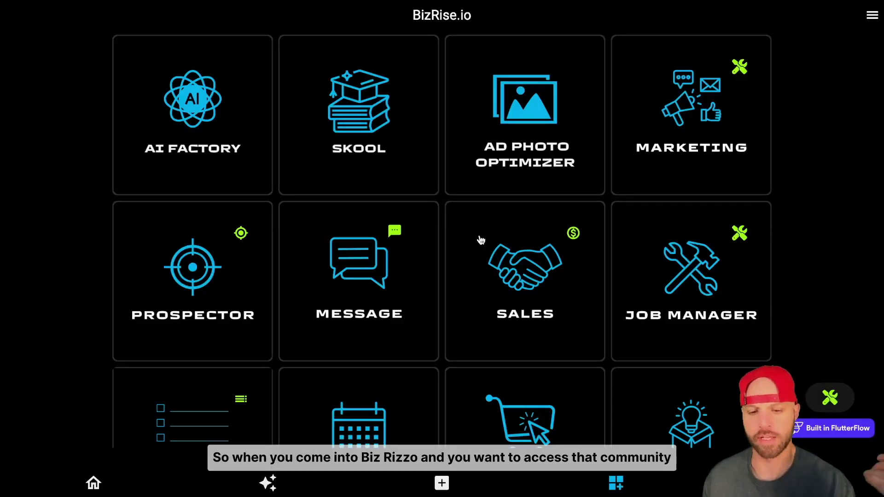
Open The AI Factory's plan in Skool Community Assist and look over its community home down to the Skool Supplies
left_click(383, 174)
scroll(415, 185, "down", 9)
scroll(439, 190, "up", 8)
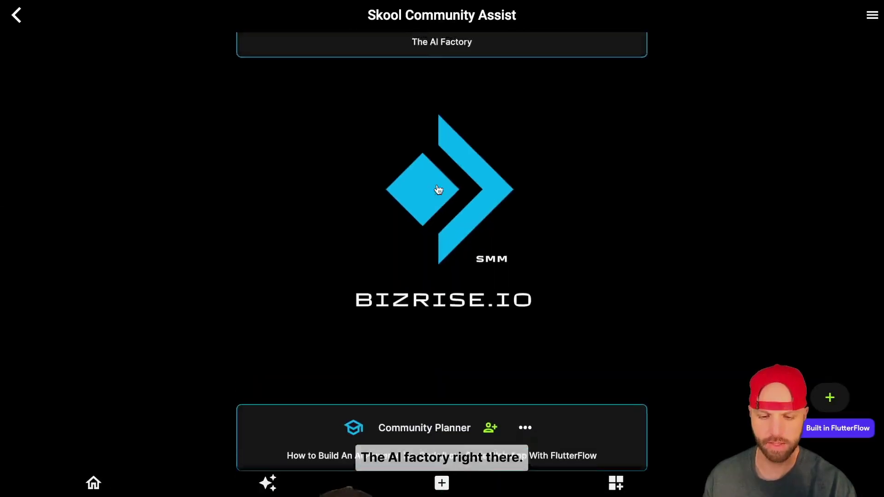
scroll(440, 194, "down", 4)
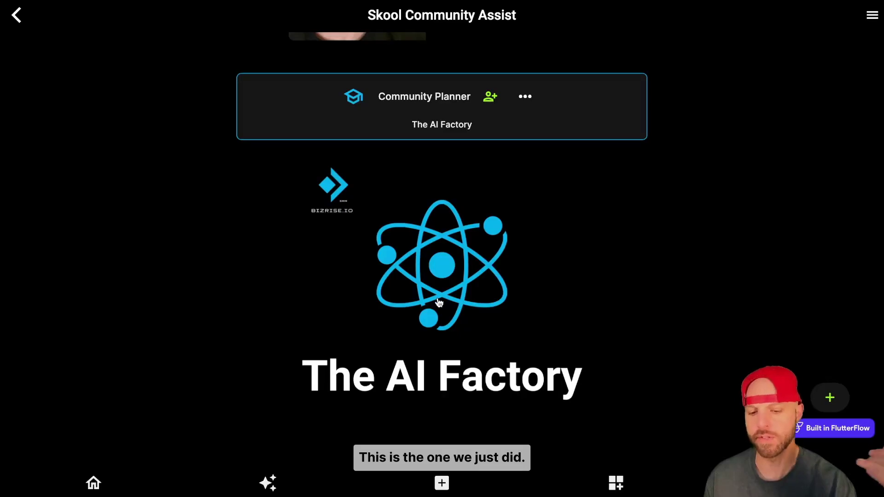
left_click(438, 128)
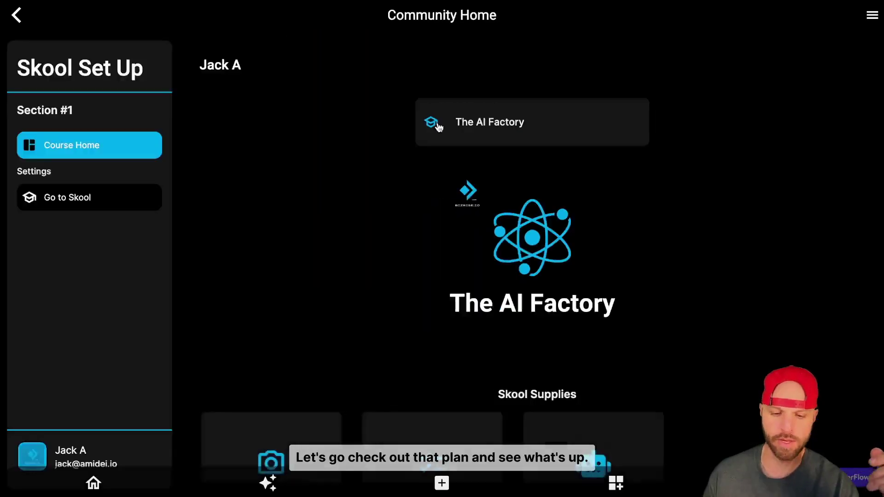
scroll(313, 203, "down", 2)
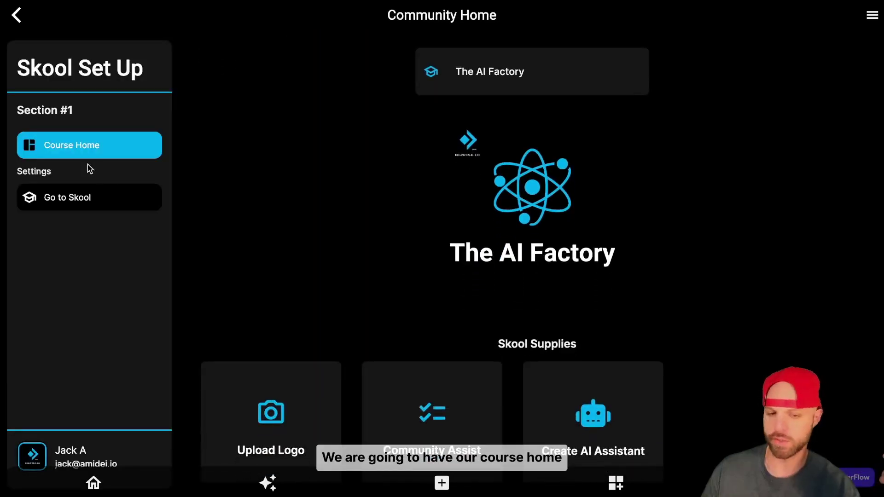
scroll(282, 288, "down", 1)
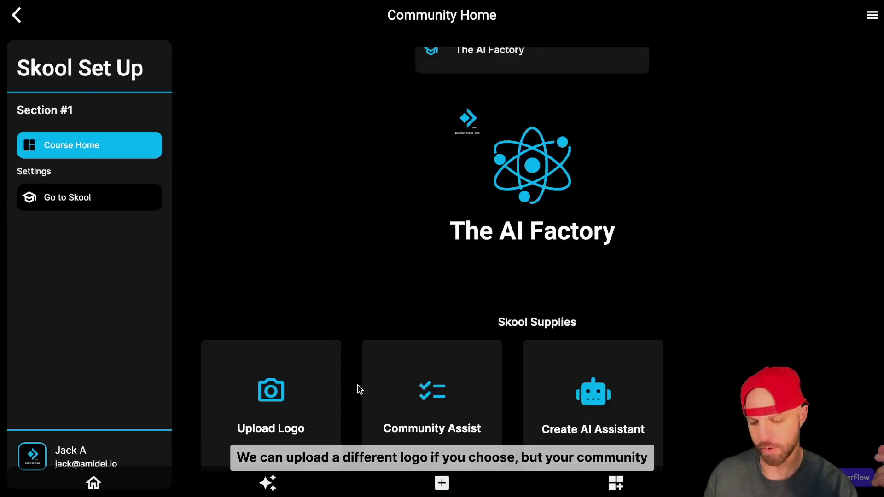
Open The AI Factory's Community Assist and review the saved plan from Target Market through Pricing Ideas, and leave the page
left_click(450, 385)
scroll(421, 256, "down", 5)
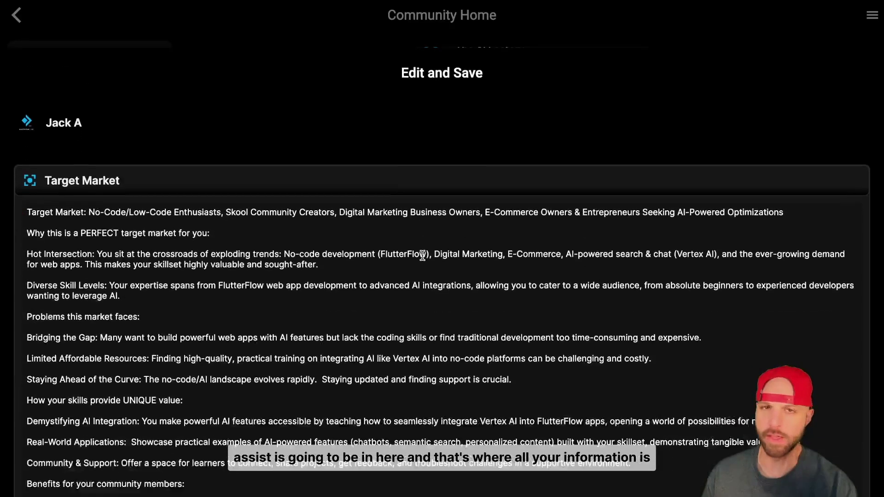
scroll(423, 255, "down", 8)
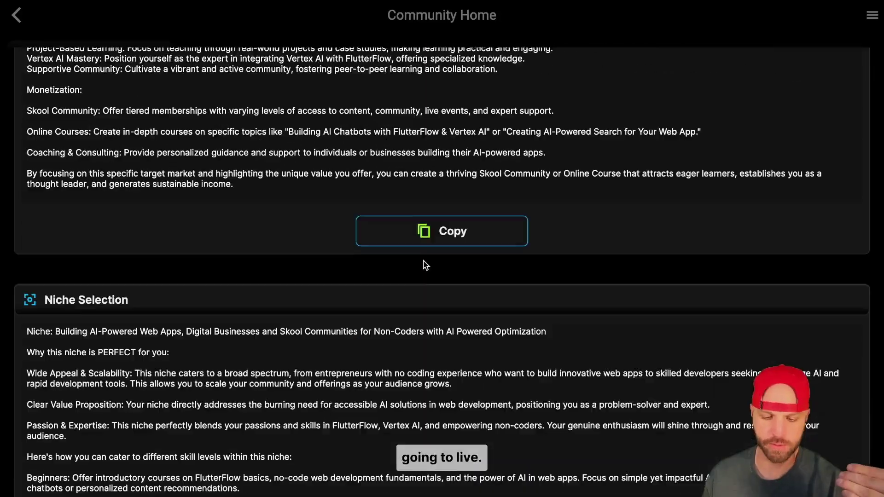
scroll(424, 264, "down", 20)
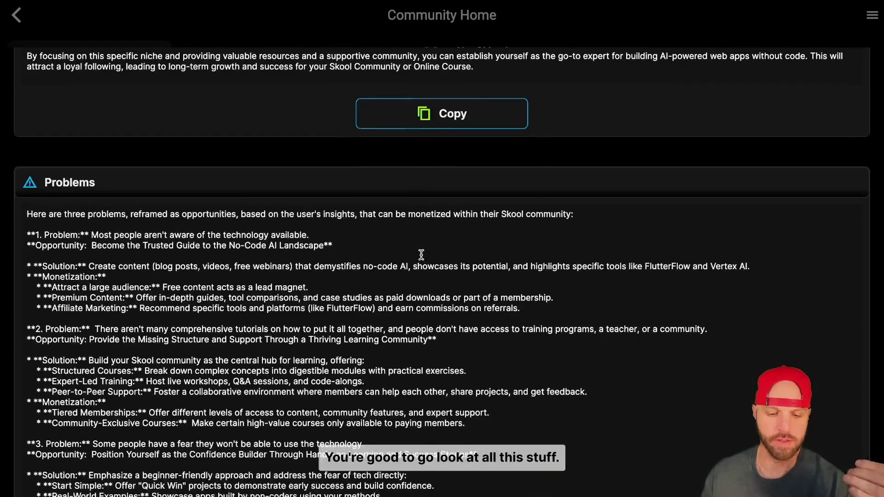
scroll(423, 264, "down", 13)
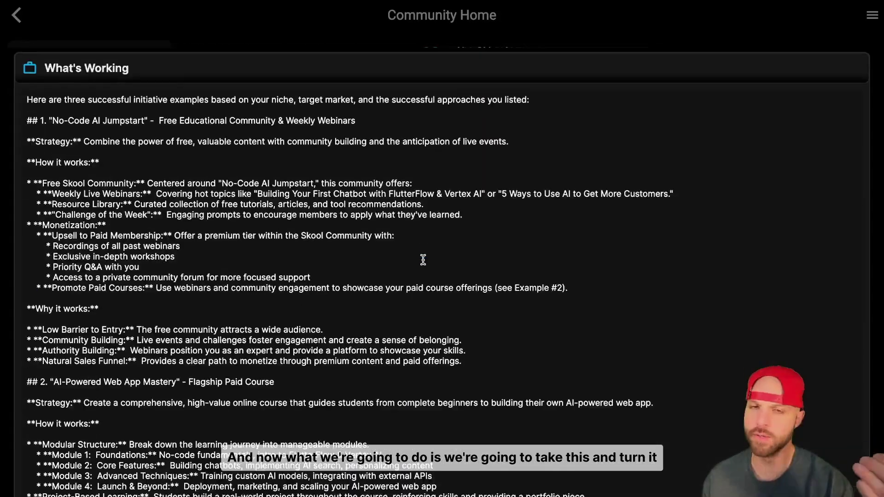
scroll(424, 259, "down", 9)
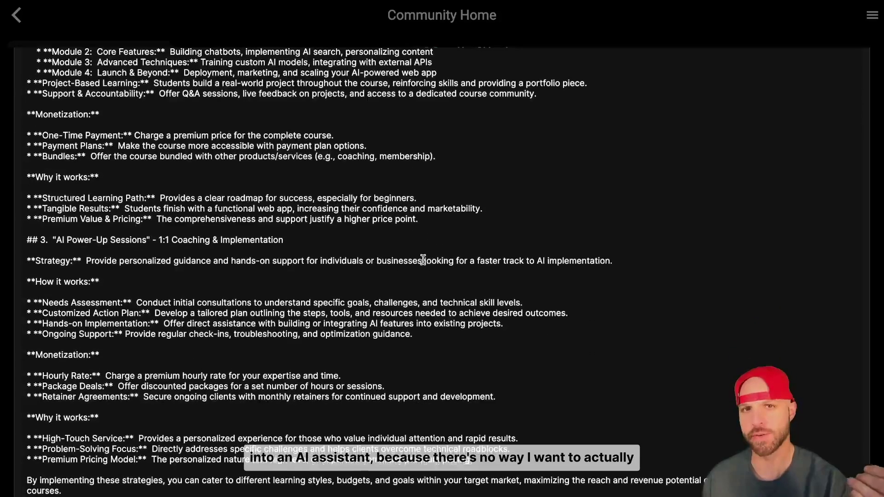
scroll(422, 259, "down", 2)
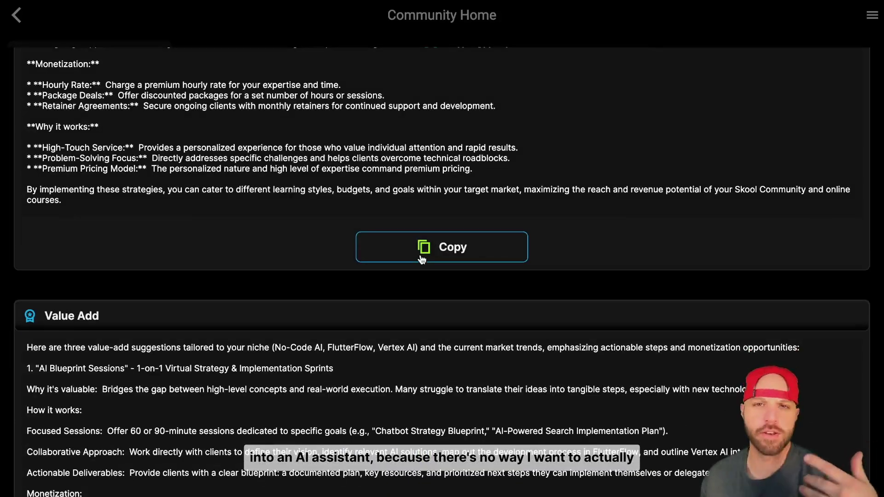
scroll(422, 258, "down", 14)
scroll(421, 255, "down", 7)
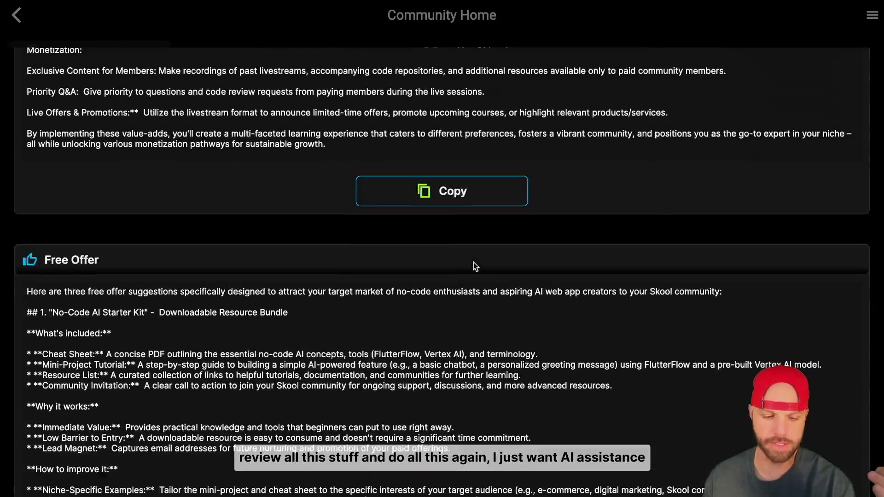
scroll(475, 265, "down", 16)
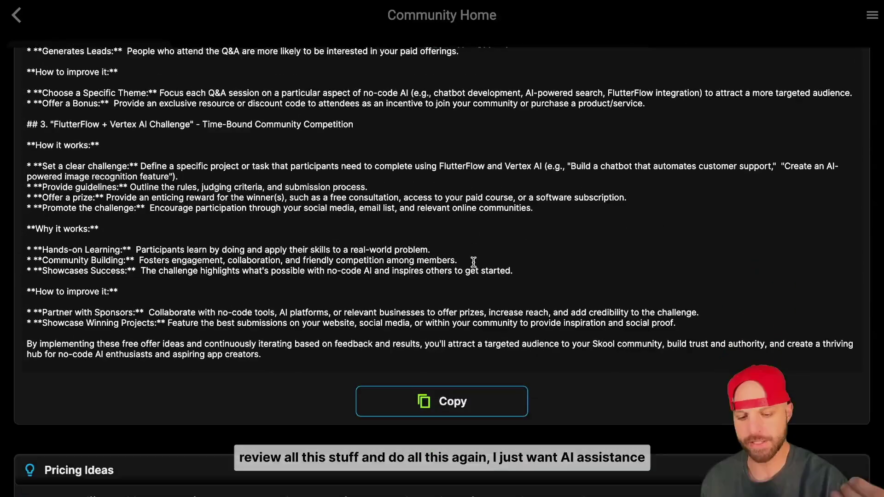
scroll(474, 262, "down", 20)
left_click(16, 15)
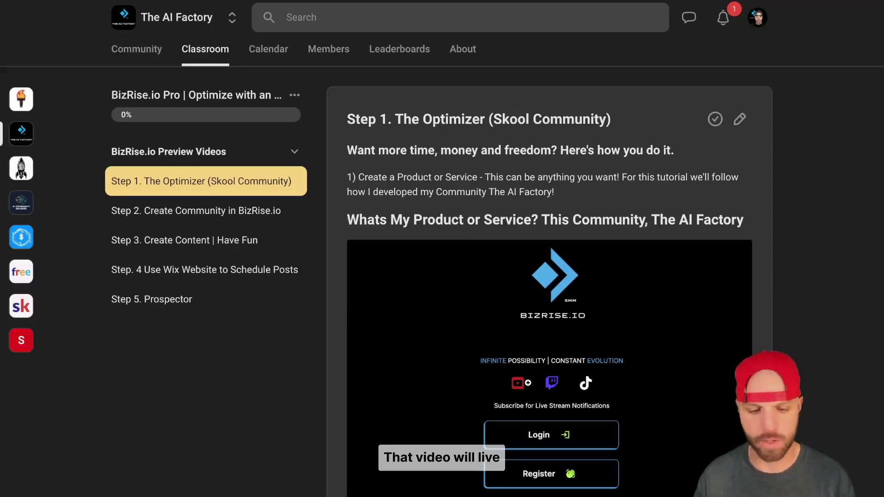
In The AI Factory's Skool classroom, open the lesson "Step 2. Create Community in BizRise.io"
left_click(250, 219)
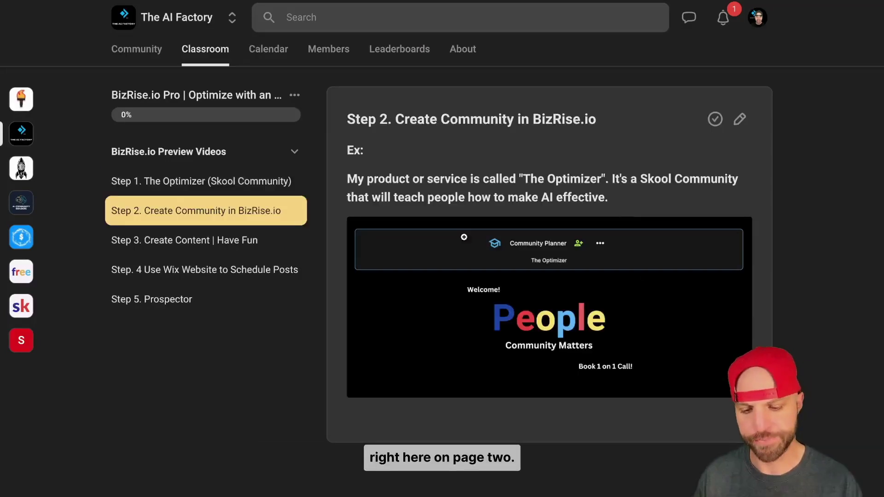